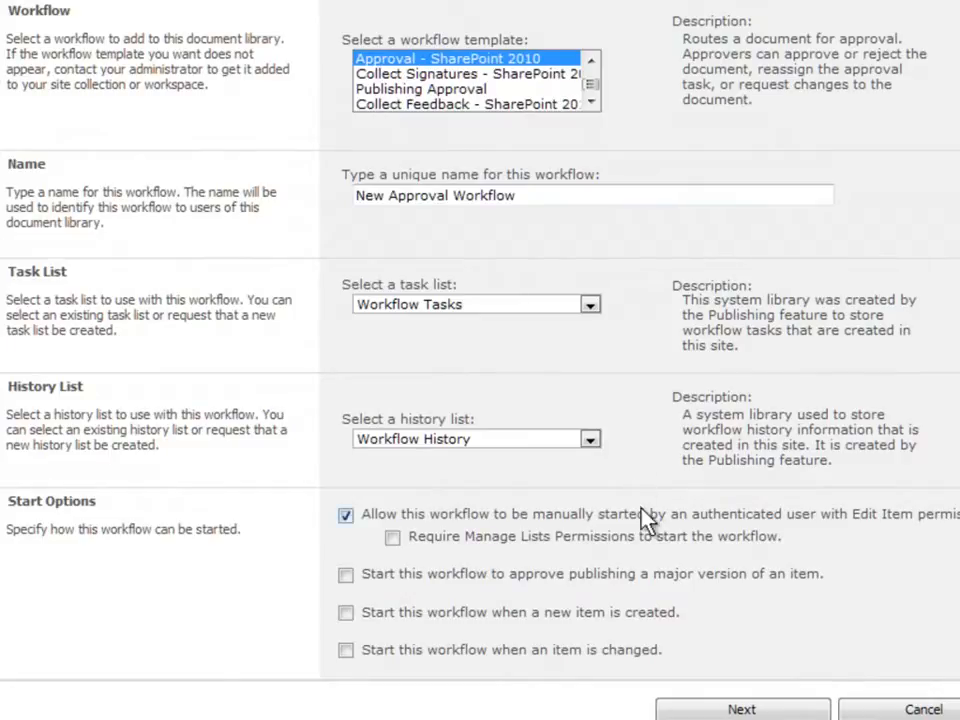
Continue to the next page of the New Approval Workflow settings
{"action": "left_click", "coordinate": [776, 713]}
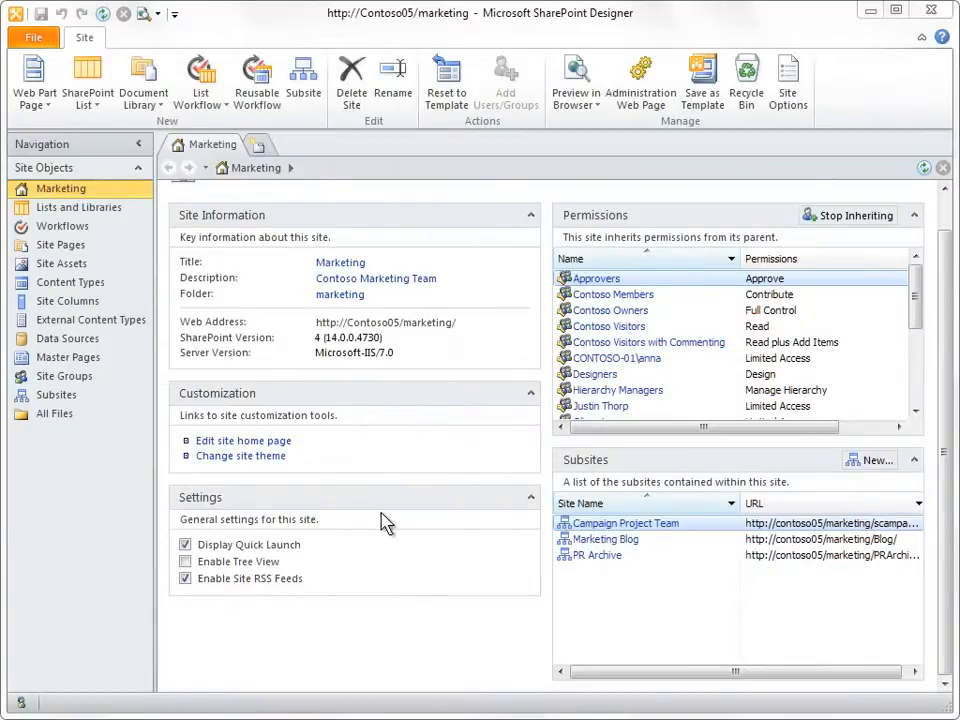
Switch to SharePoint Designer and look through the Marketing site's globally reusable workflows, from Collect Feedback to Publishing Approval
{"action": "left_click", "coordinate": [92, 229]}
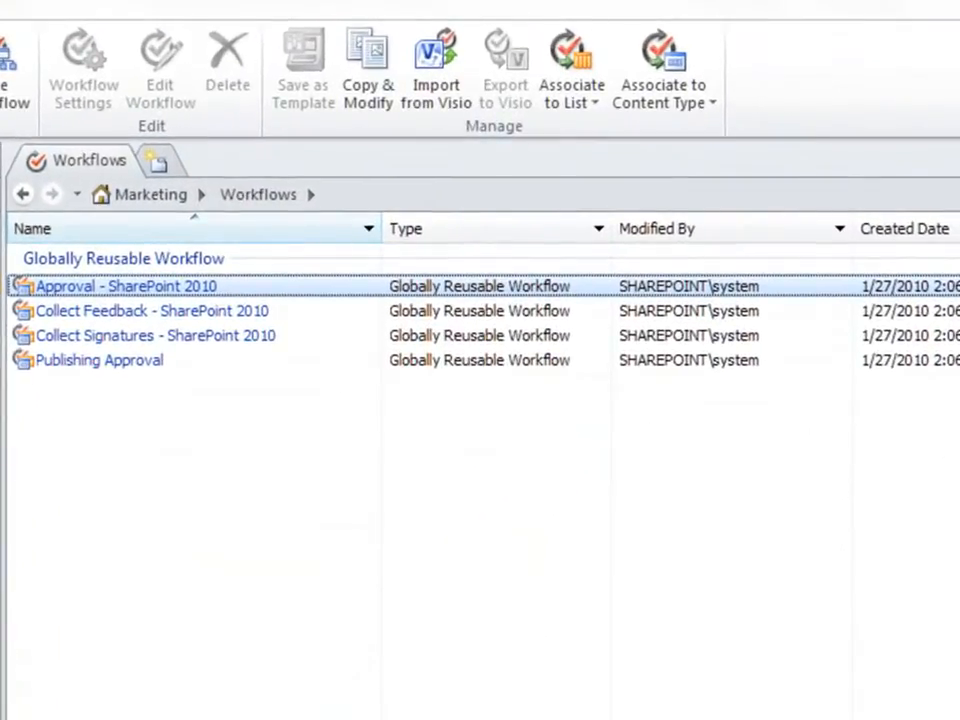
{"action": "left_click", "coordinate": [302, 307]}
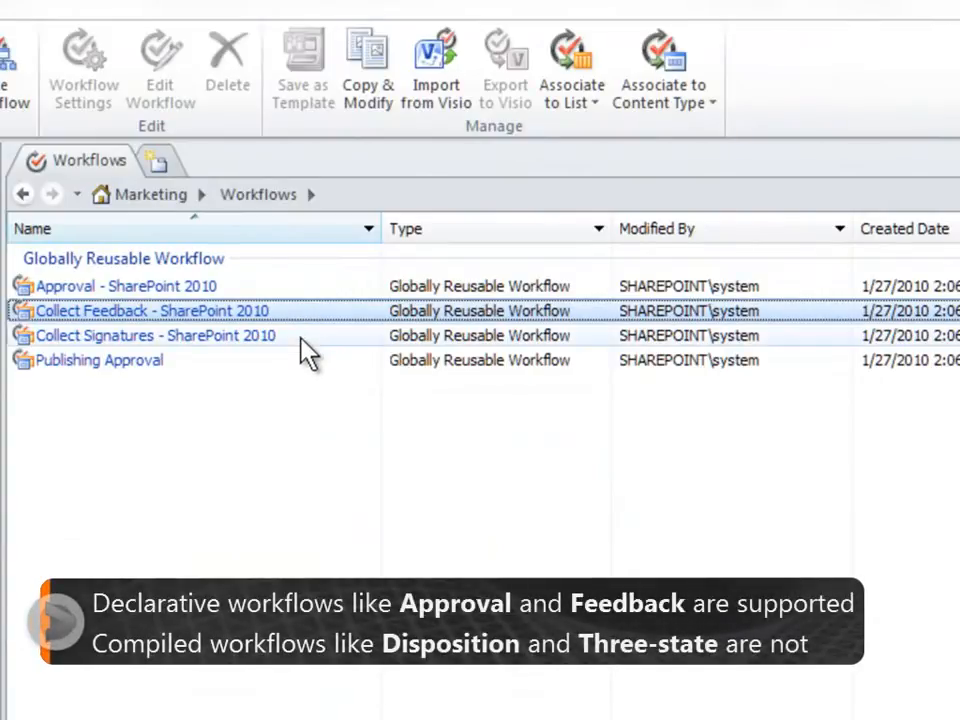
{"action": "left_click", "coordinate": [302, 337]}
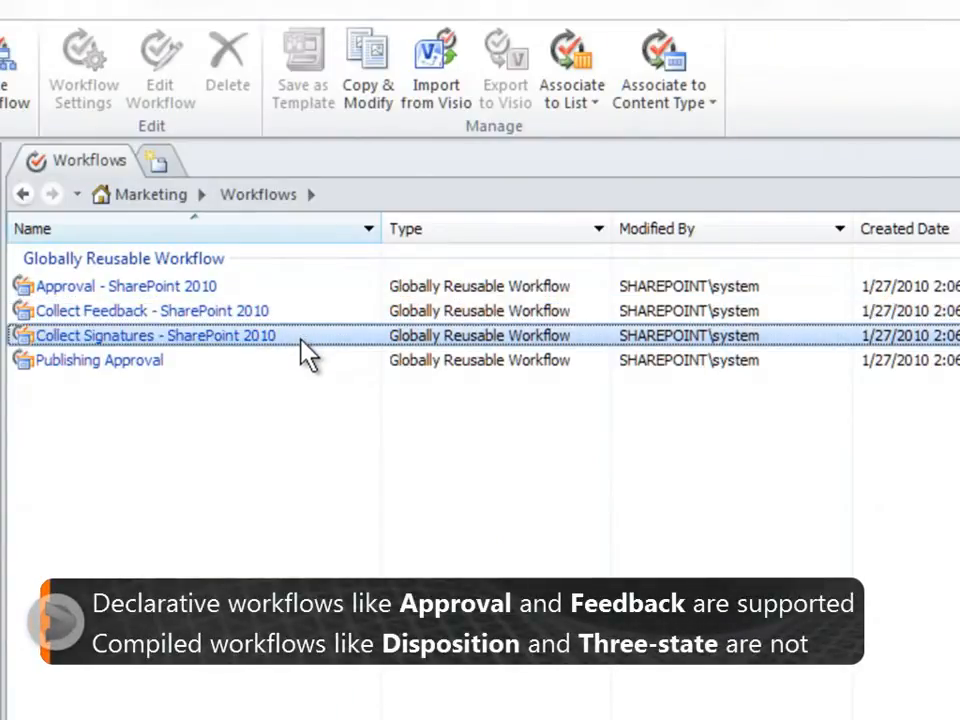
{"action": "left_click", "coordinate": [302, 362]}
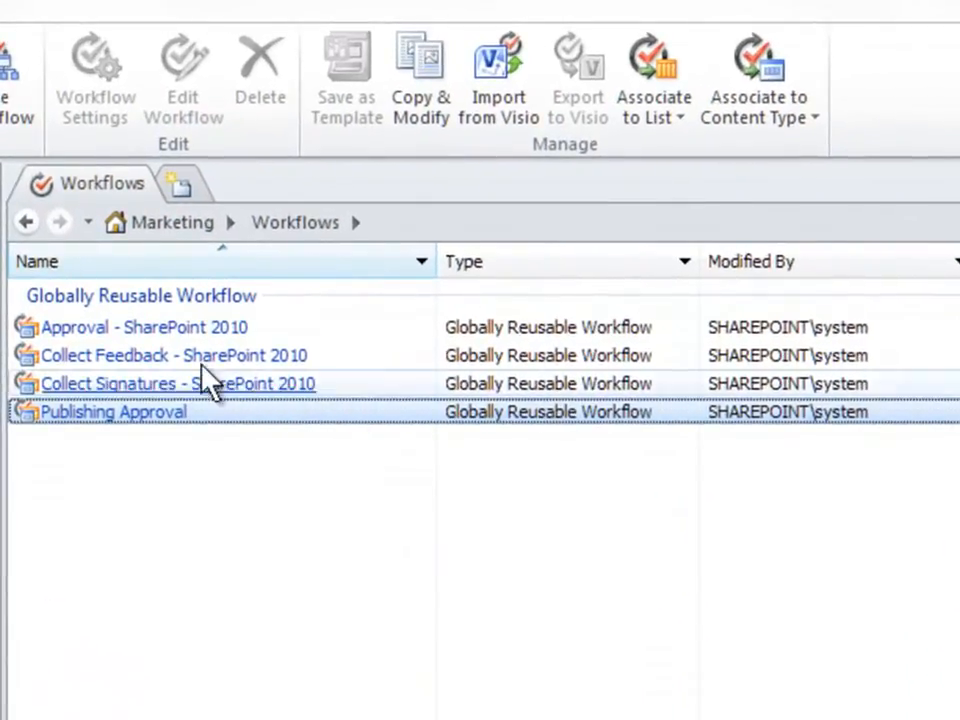
Create an editable copy of the Approval - SharePoint 2010 workflow named "Propose White Paper"
{"action": "double_click", "coordinate": [96, 340]}
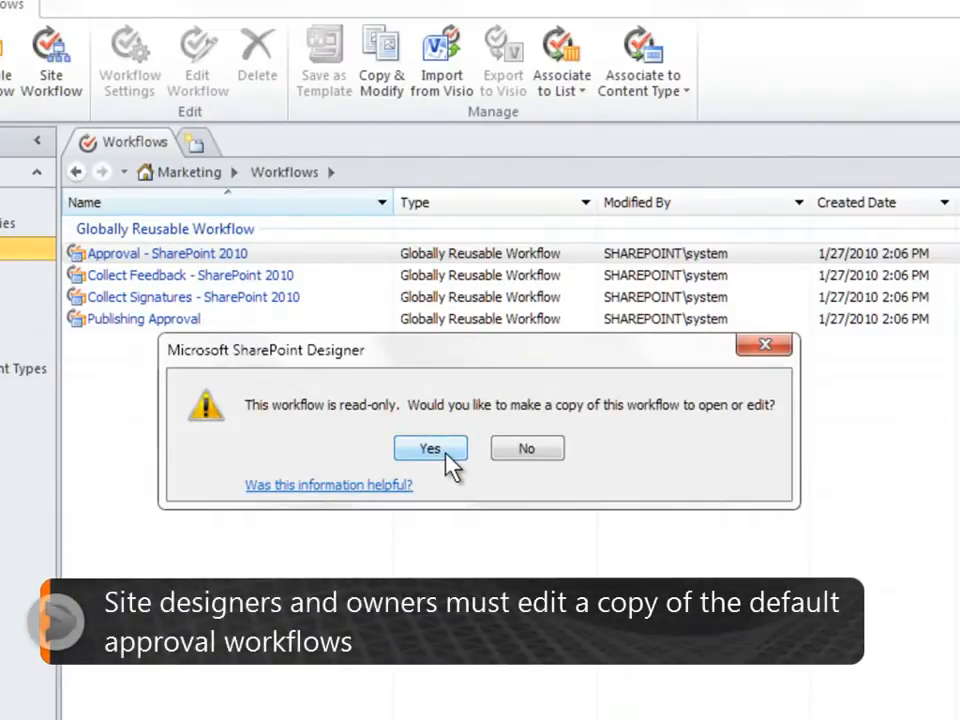
{"action": "left_click", "coordinate": [445, 453]}
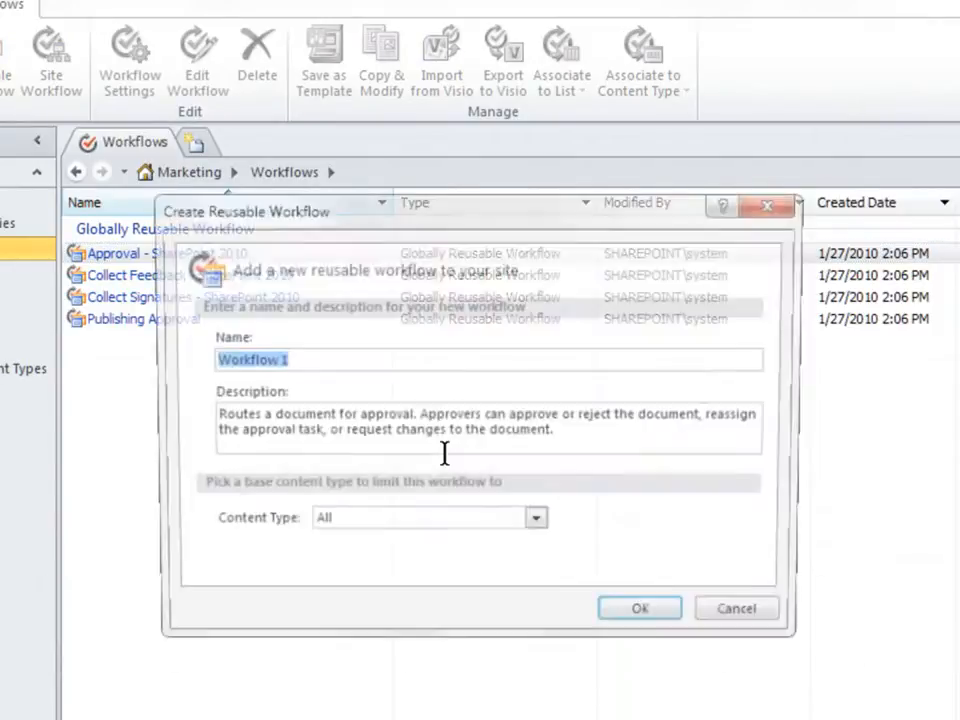
{"action": "type", "text": "Propose White Paper"}
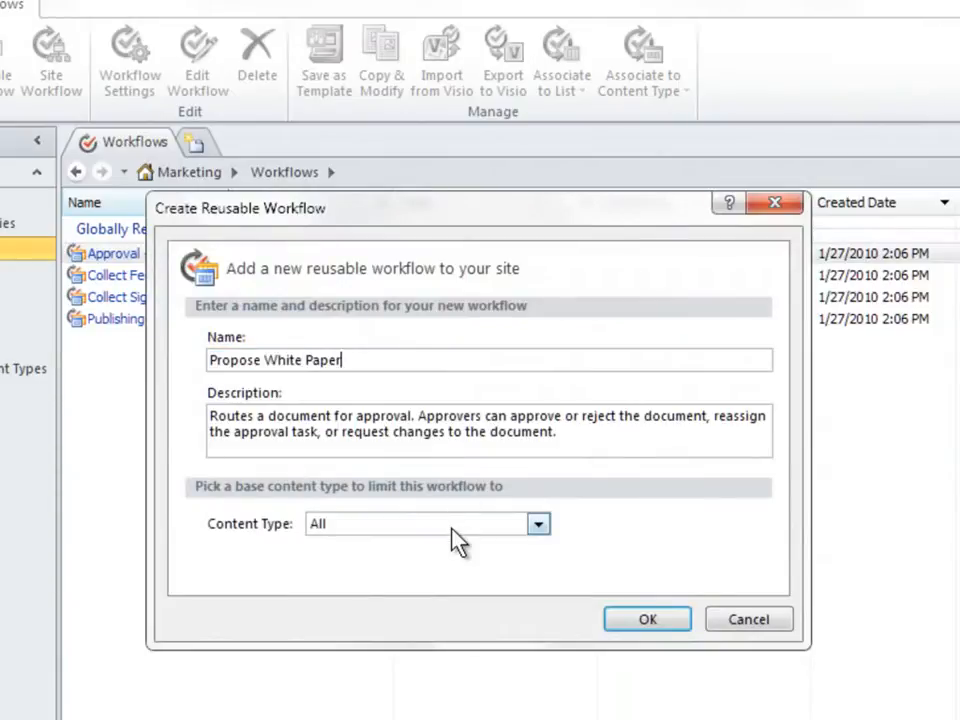
{"action": "left_click", "coordinate": [648, 620]}
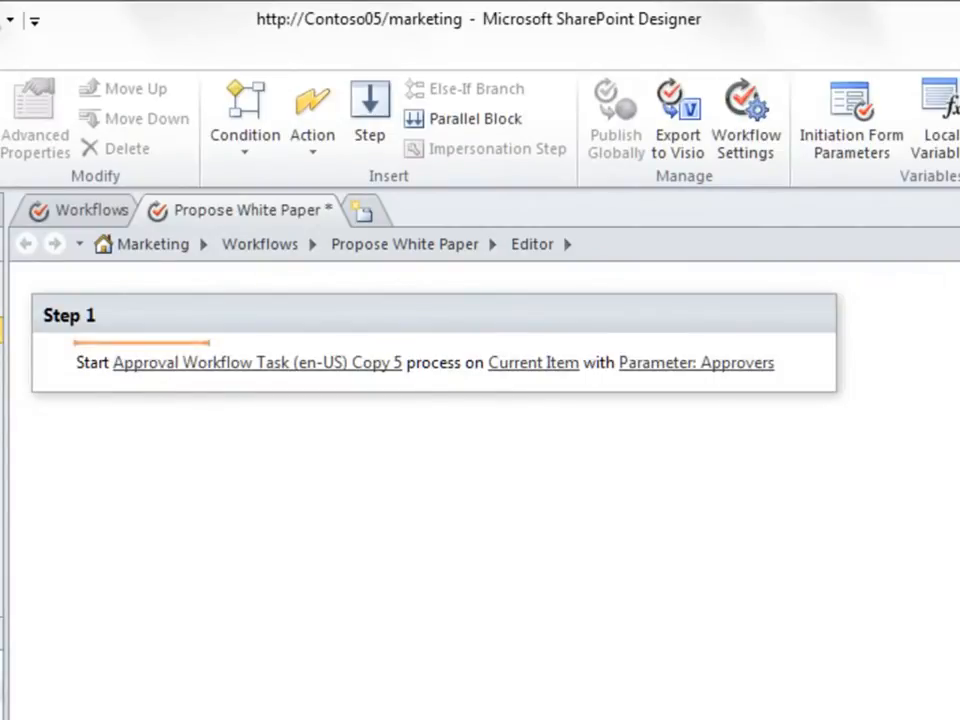
Open the approval task process used in Step 1 and examine its Approved and Rejected task outcomes
{"action": "left_click", "coordinate": [199, 364]}
{"action": "left_click", "coordinate": [155, 368]}
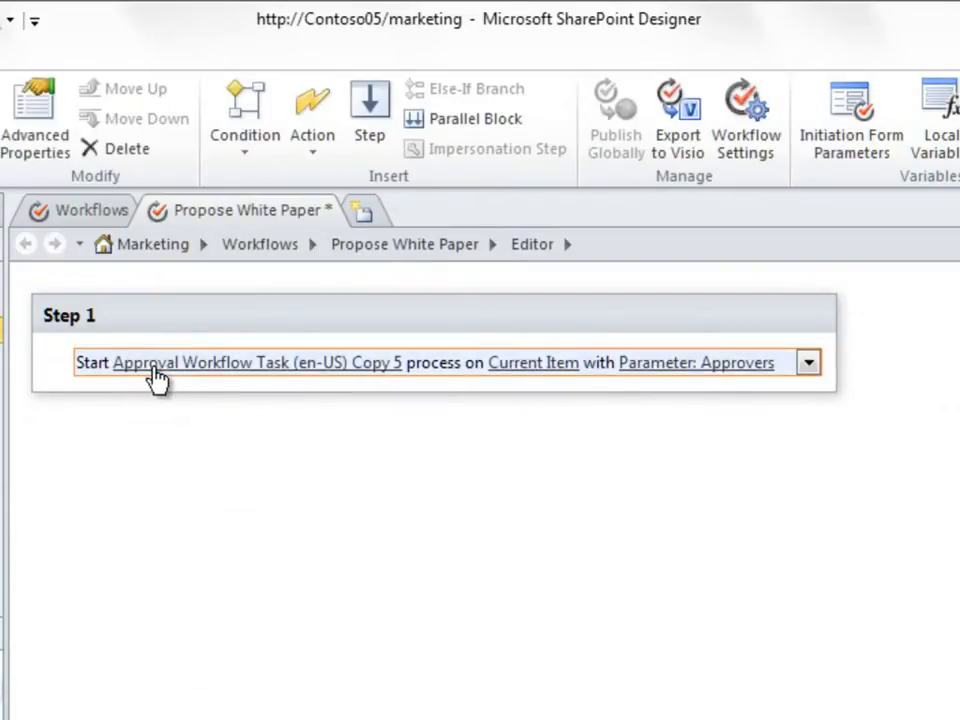
{"action": "left_click", "coordinate": [155, 365]}
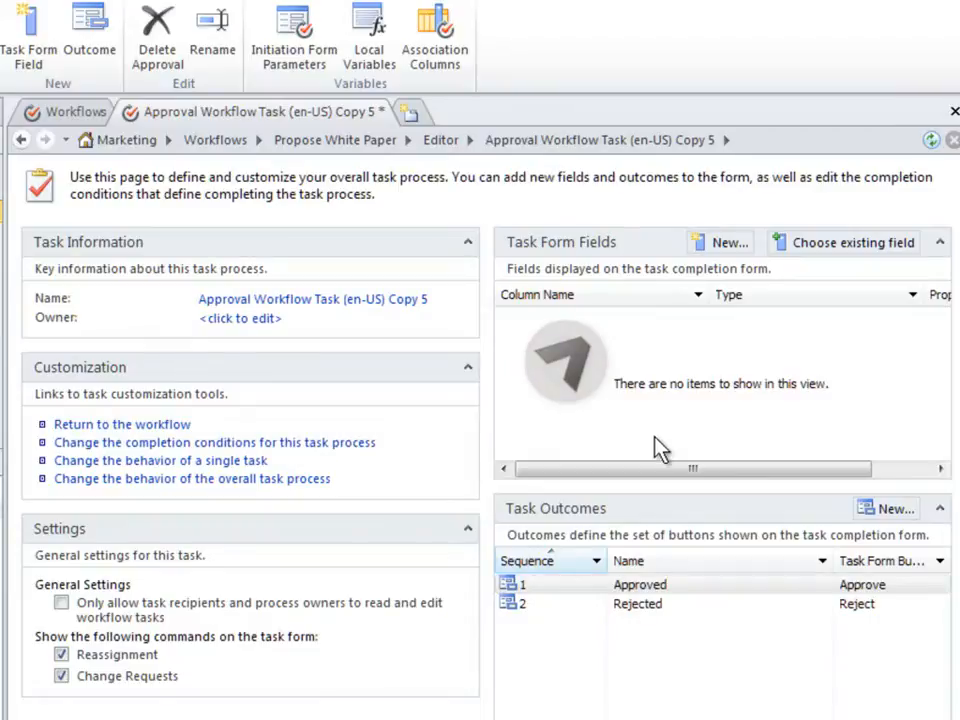
{"action": "left_click", "coordinate": [720, 588]}
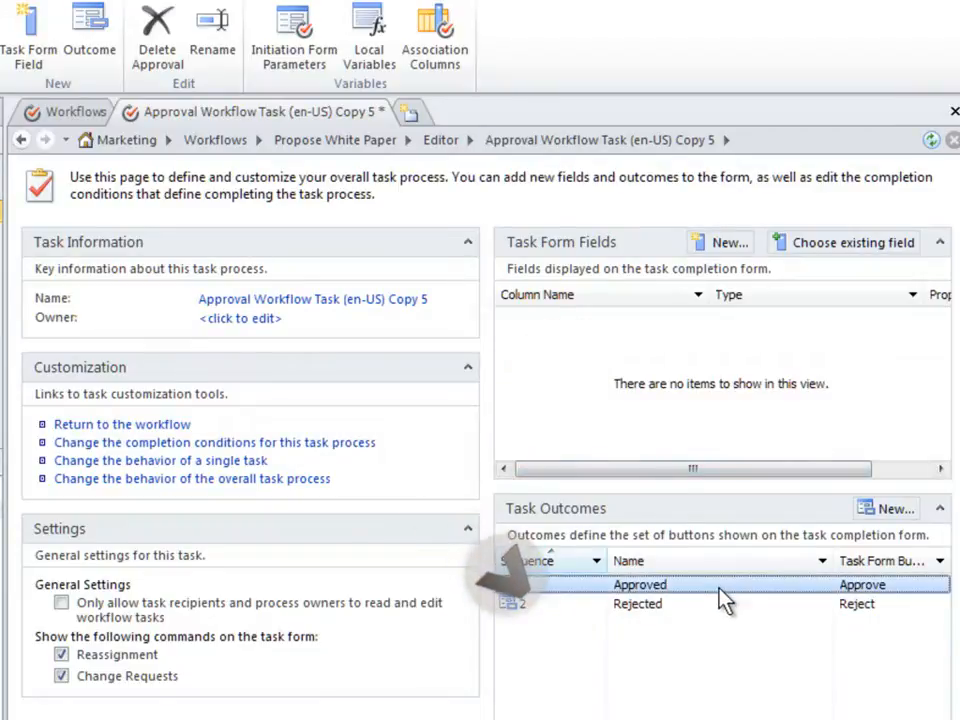
{"action": "left_click", "coordinate": [722, 605]}
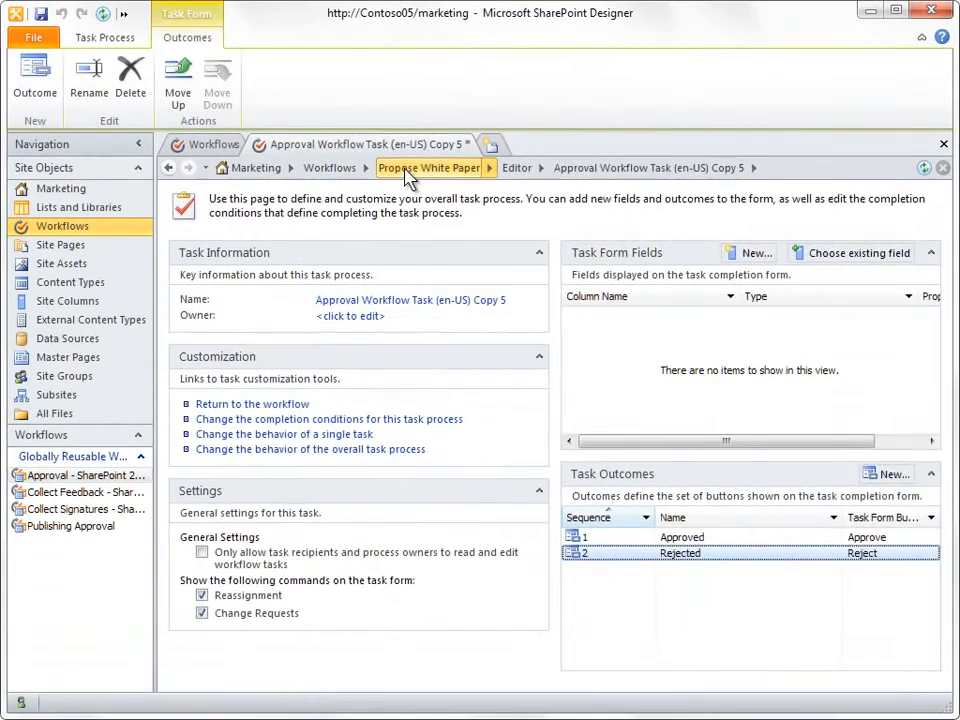
In the Propose White Paper workflow settings, disable automatic start on item creation and on item change
{"action": "left_click", "coordinate": [420, 150]}
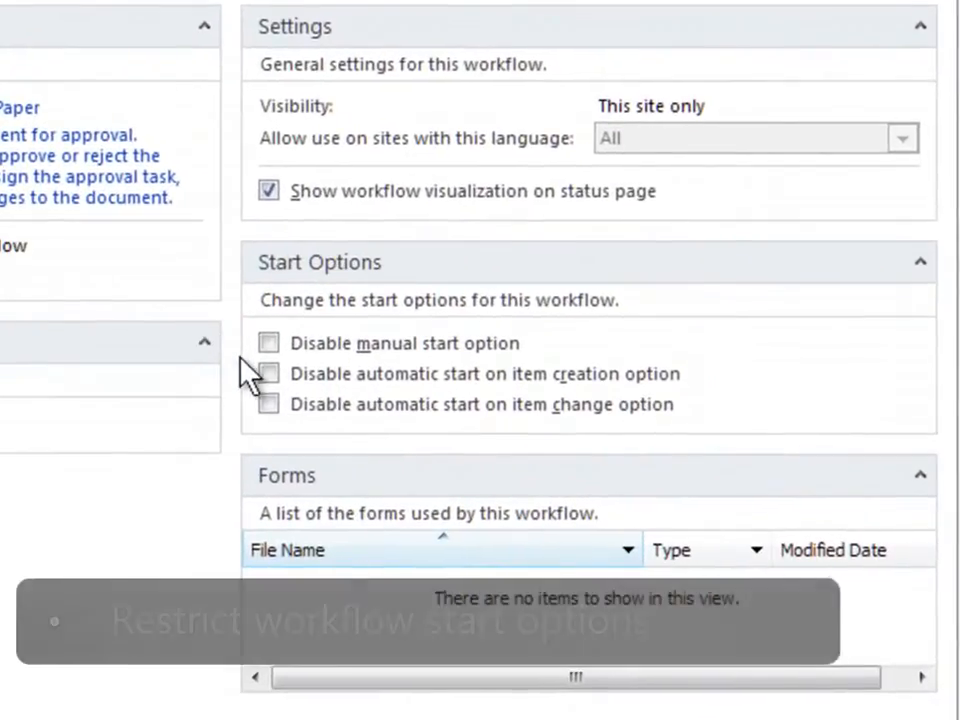
{"action": "left_click", "coordinate": [268, 373]}
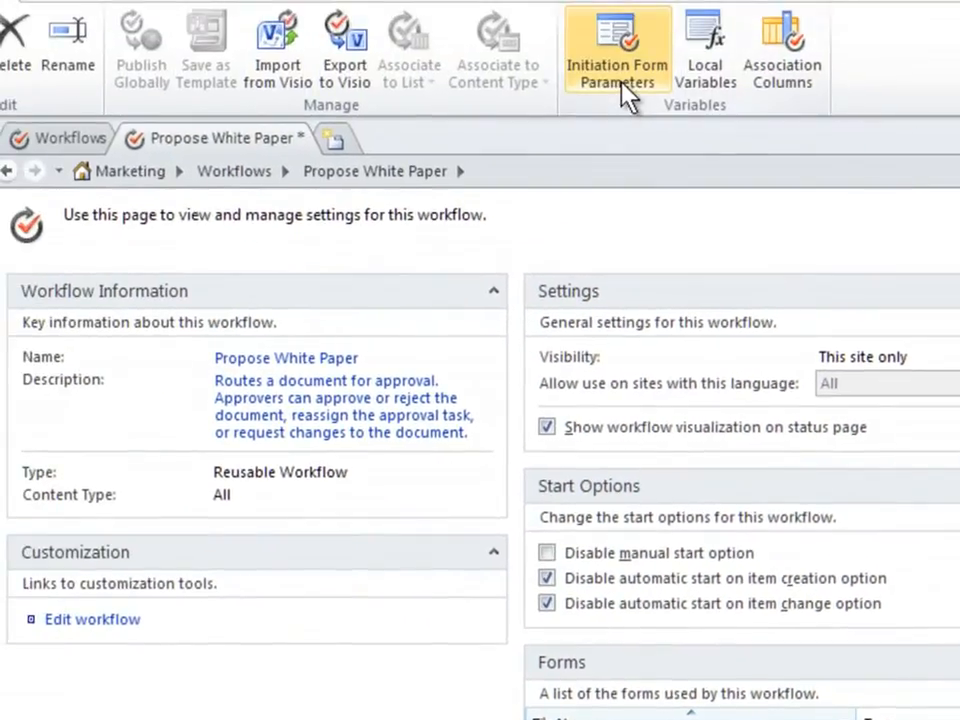
Modify the Approvers initiation form parameter so it is collected only during Association (attaching to a list)
{"action": "left_click", "coordinate": [624, 97]}
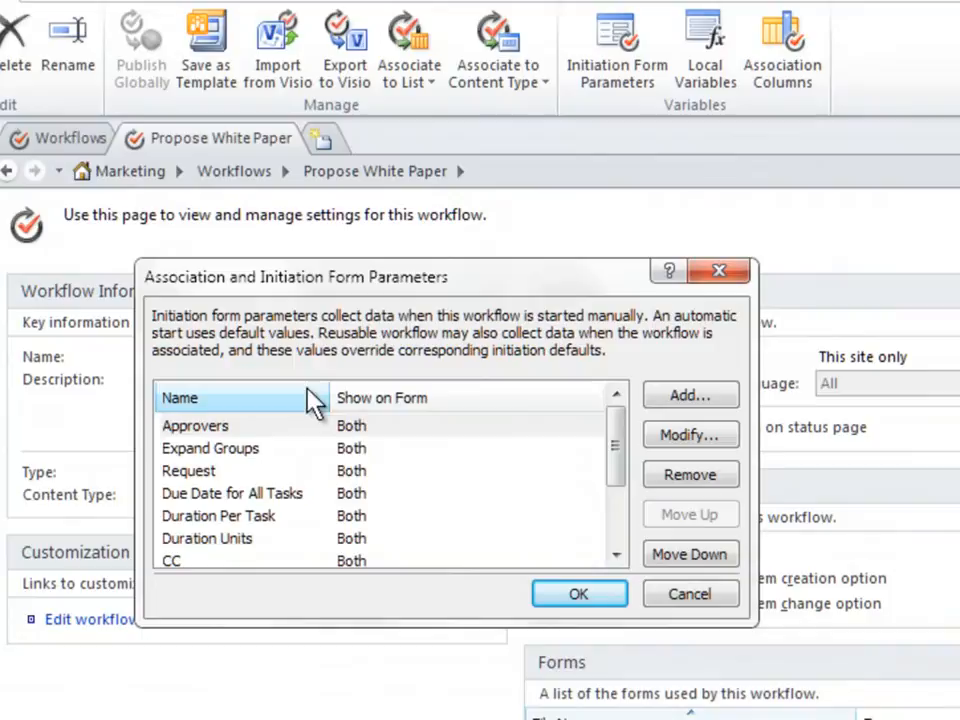
{"action": "left_click", "coordinate": [271, 433]}
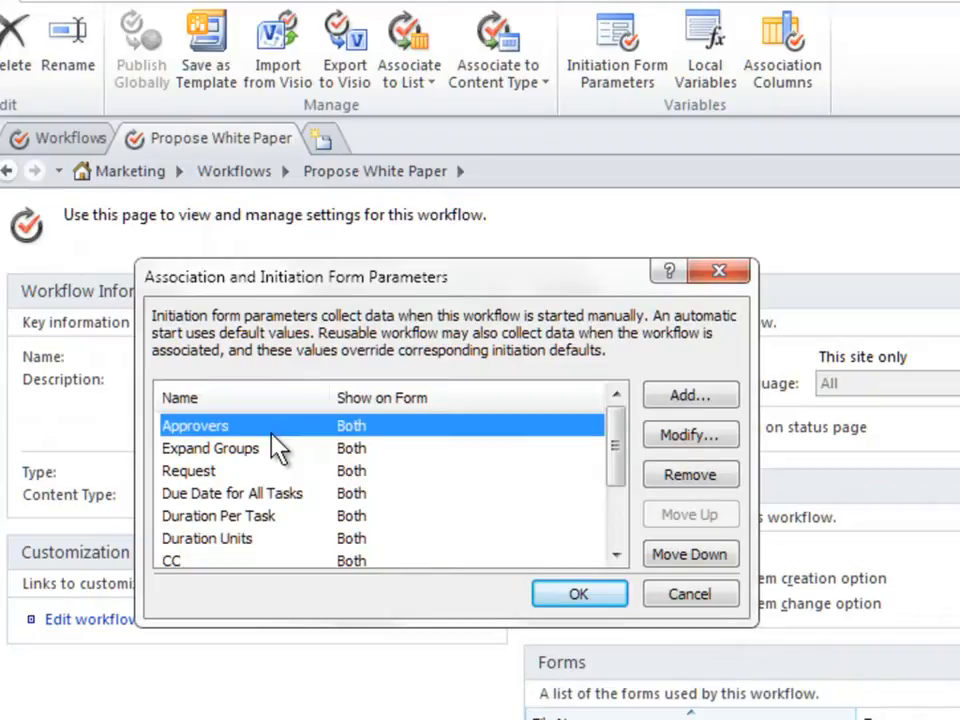
{"action": "left_click", "coordinate": [668, 440]}
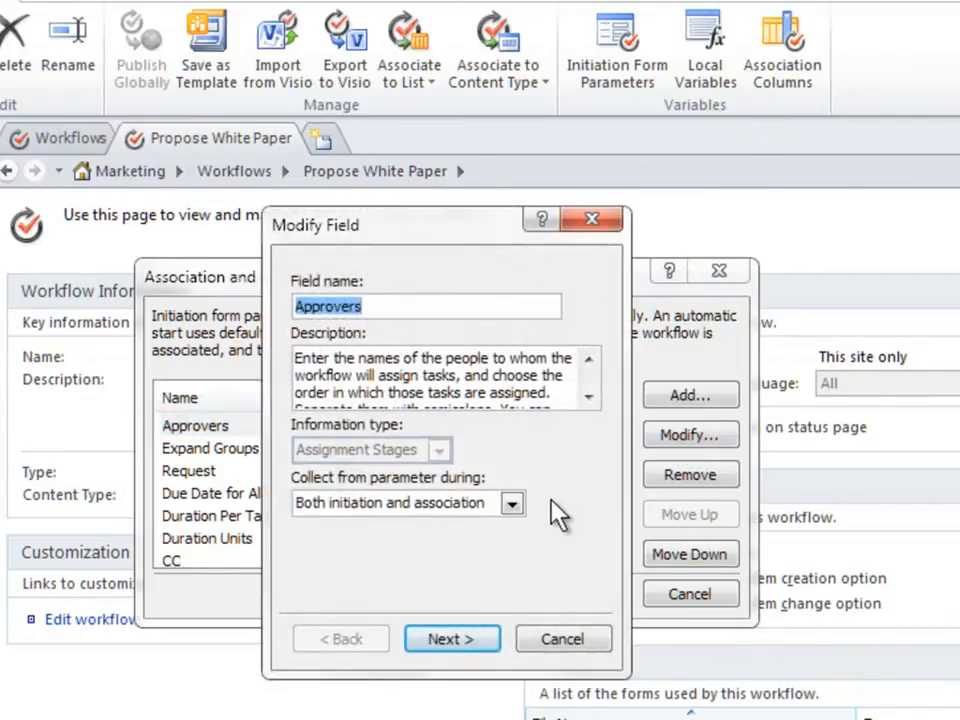
{"action": "left_click", "coordinate": [513, 503]}
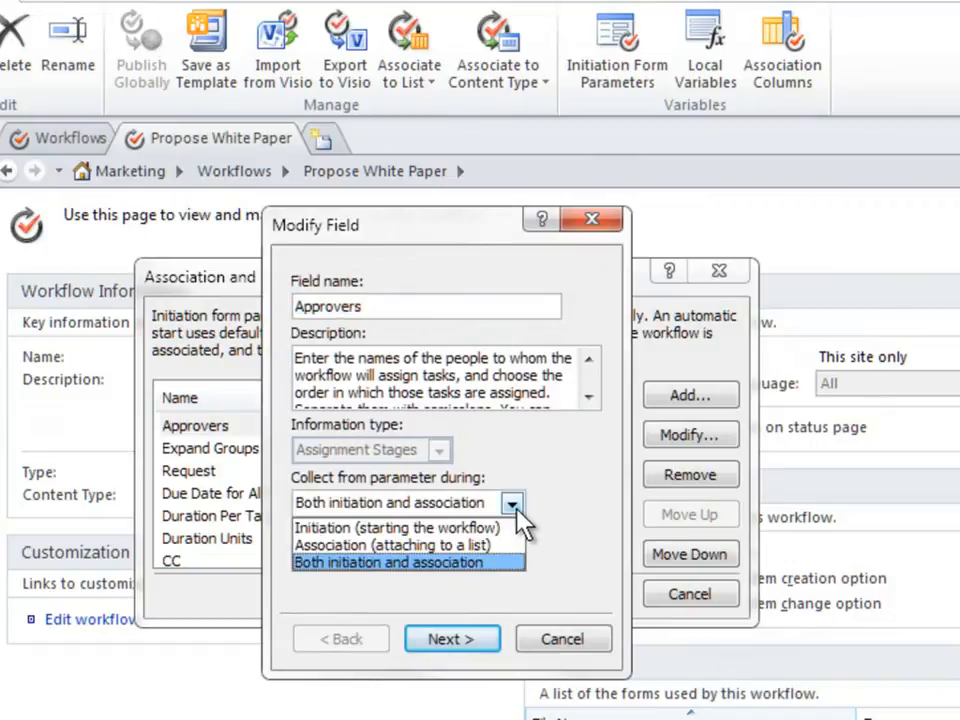
{"action": "left_click", "coordinate": [450, 546]}
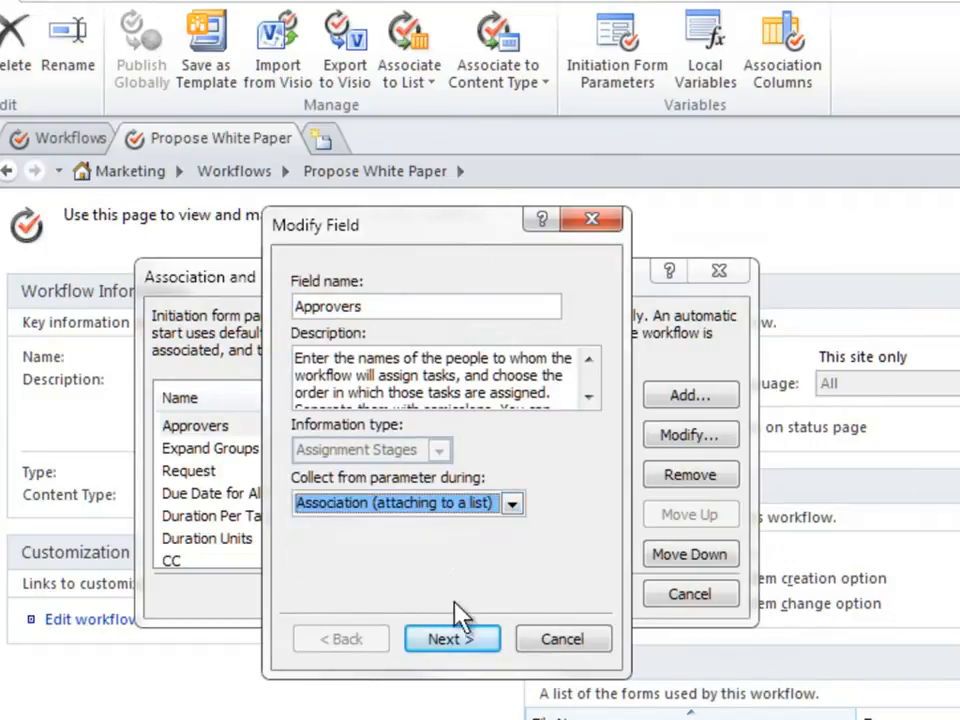
{"action": "left_click", "coordinate": [487, 640]}
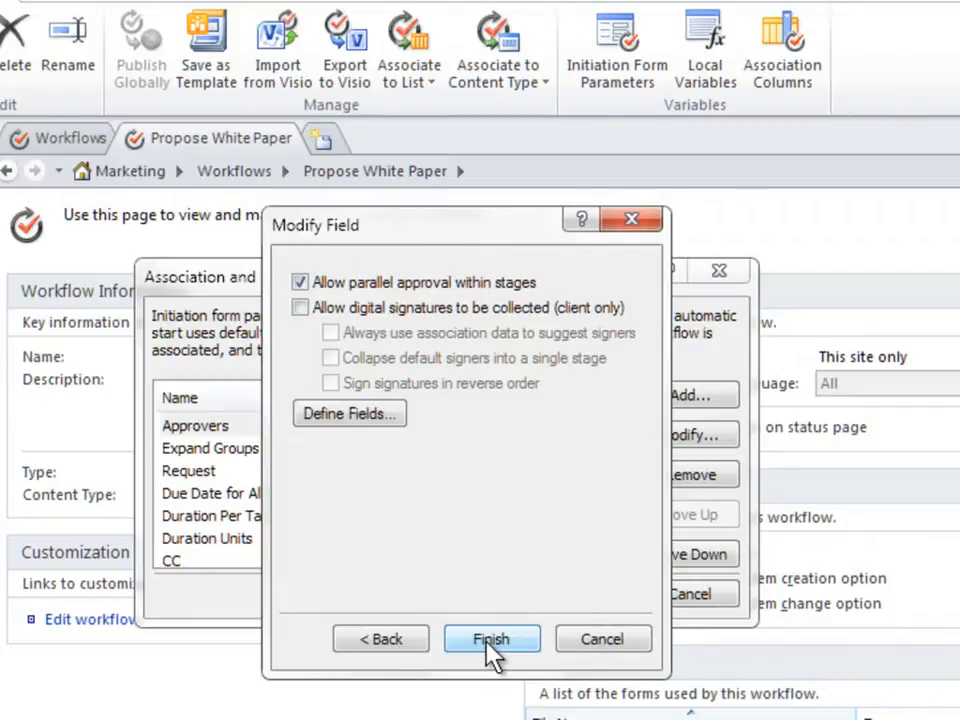
{"action": "left_click", "coordinate": [491, 640]}
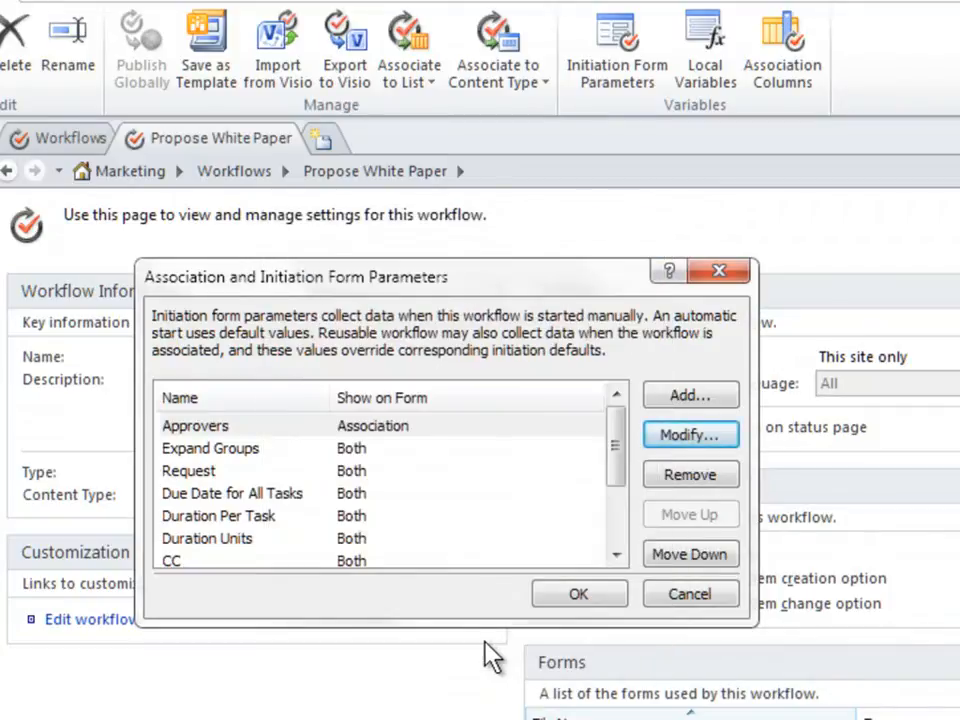
Set the CC parameter to be collected only during Association (attaching to a list), keeping its column settings
{"action": "left_click", "coordinate": [242, 562]}
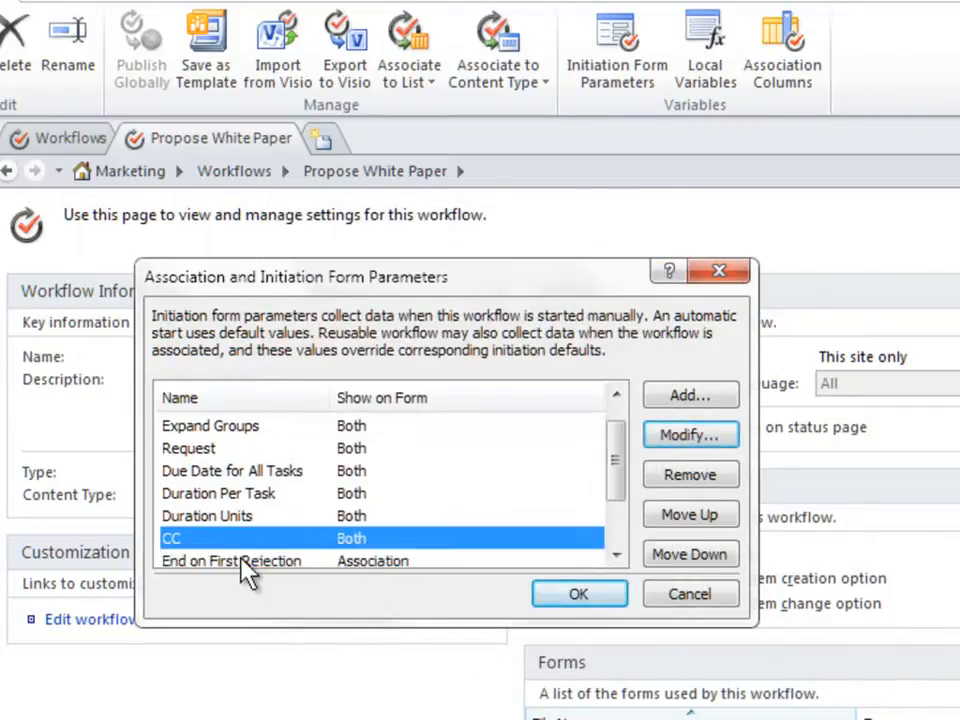
{"action": "left_click", "coordinate": [697, 437]}
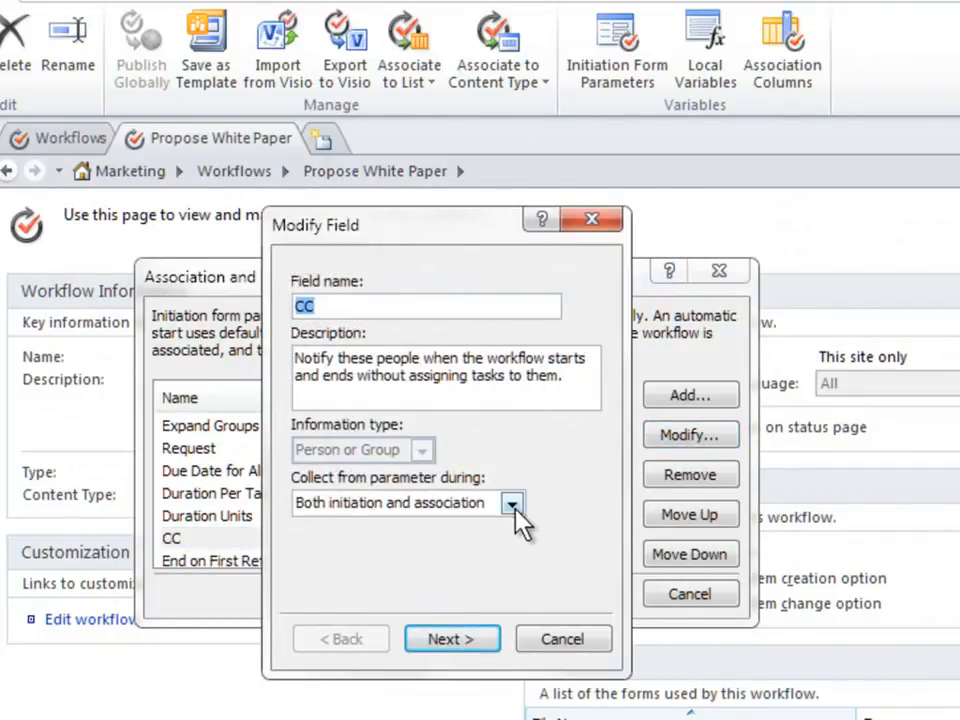
{"action": "left_click", "coordinate": [512, 503]}
{"action": "left_click", "coordinate": [356, 545]}
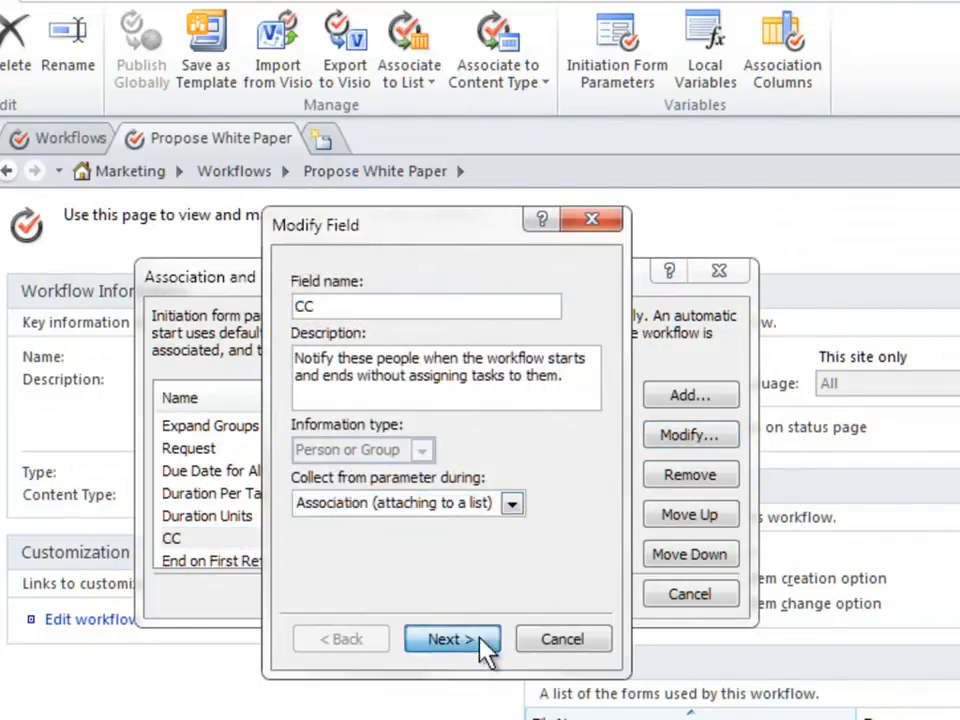
{"action": "left_click", "coordinate": [485, 640]}
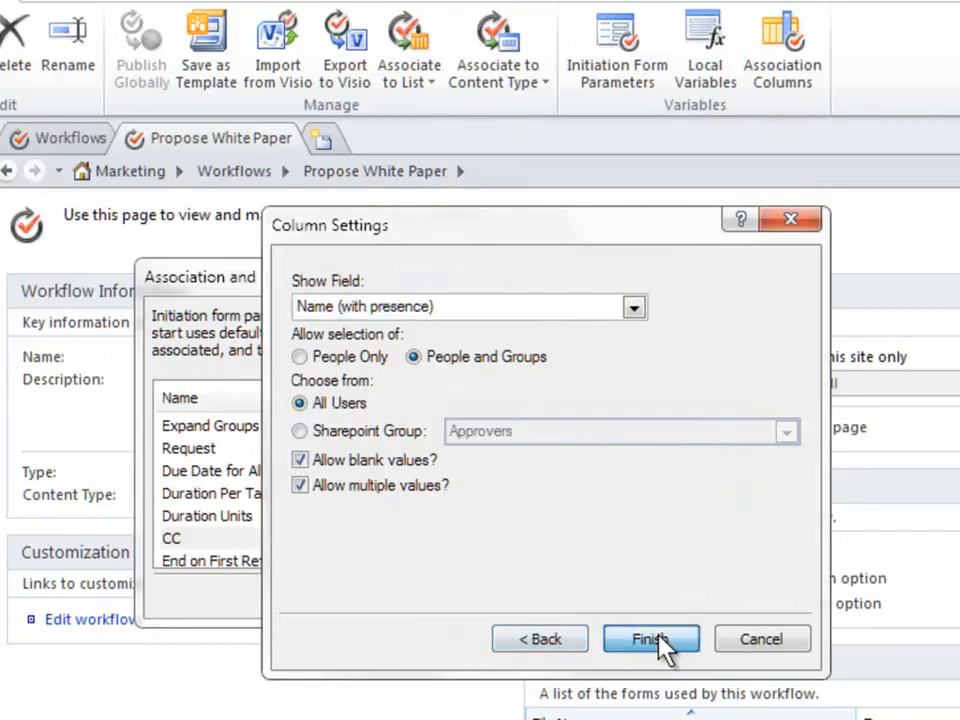
{"action": "left_click", "coordinate": [660, 642]}
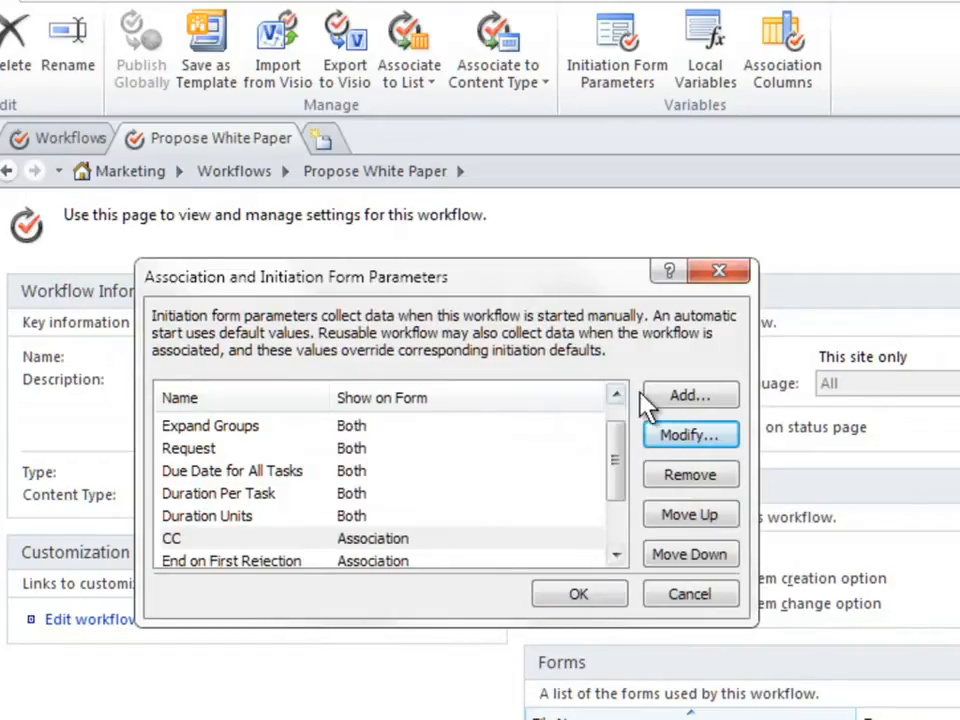
Add a single-line text parameter "White Paper Title", described as "Title of white paper", collected at Initiation, with default value "New White Paper"
{"action": "left_click", "coordinate": [725, 399]}
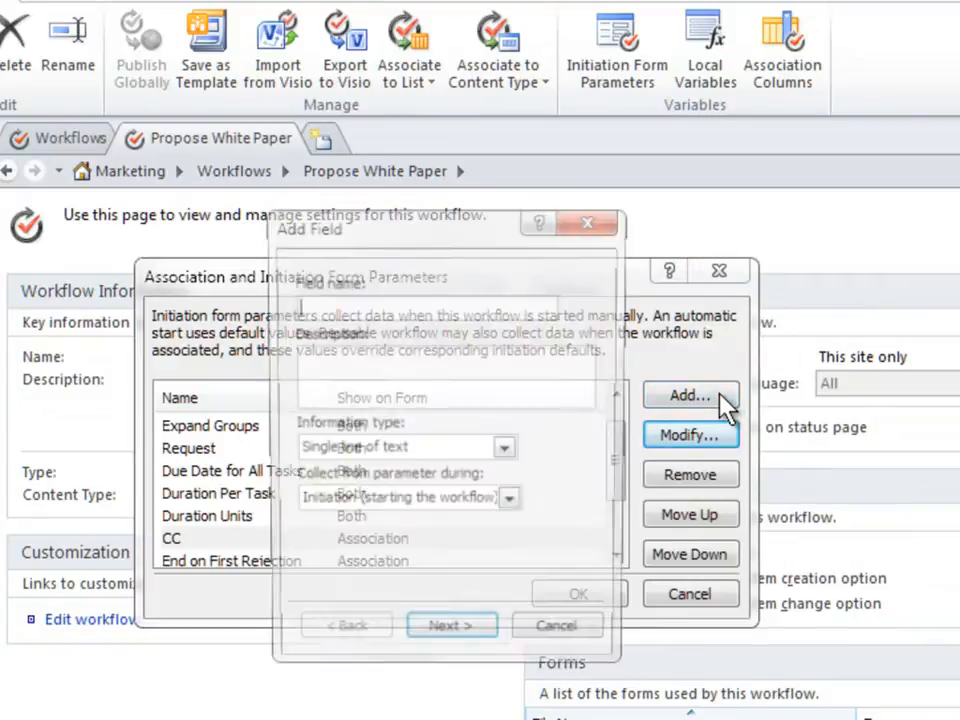
{"action": "type", "text": "White Paper "}
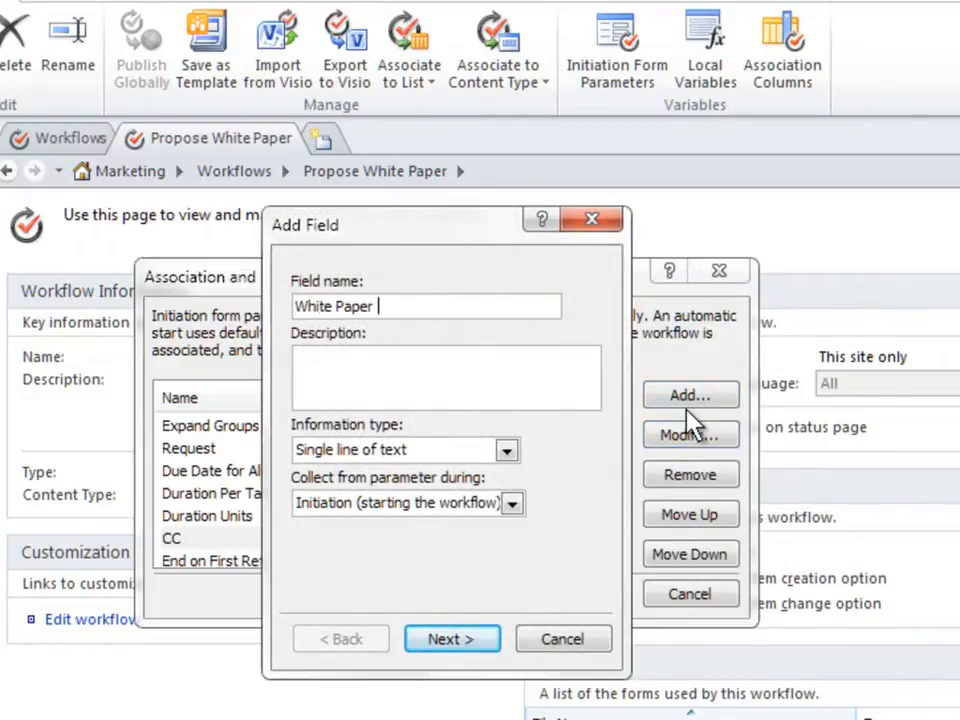
{"action": "type", "text": "Title"}
{"action": "type", "text": "Title of white paper"}
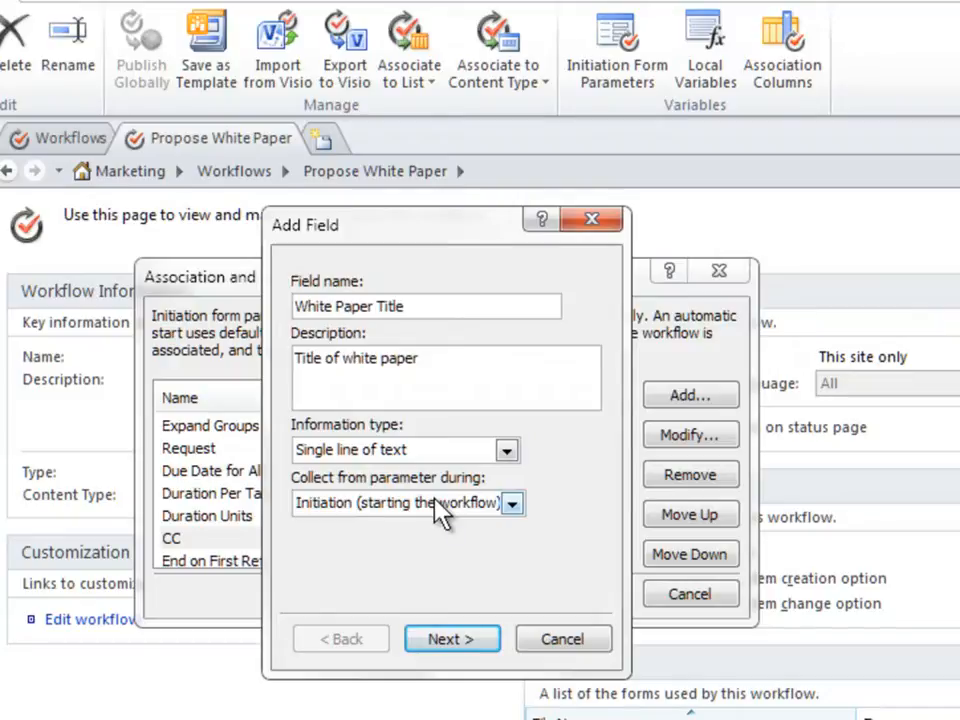
{"action": "left_click", "coordinate": [511, 503]}
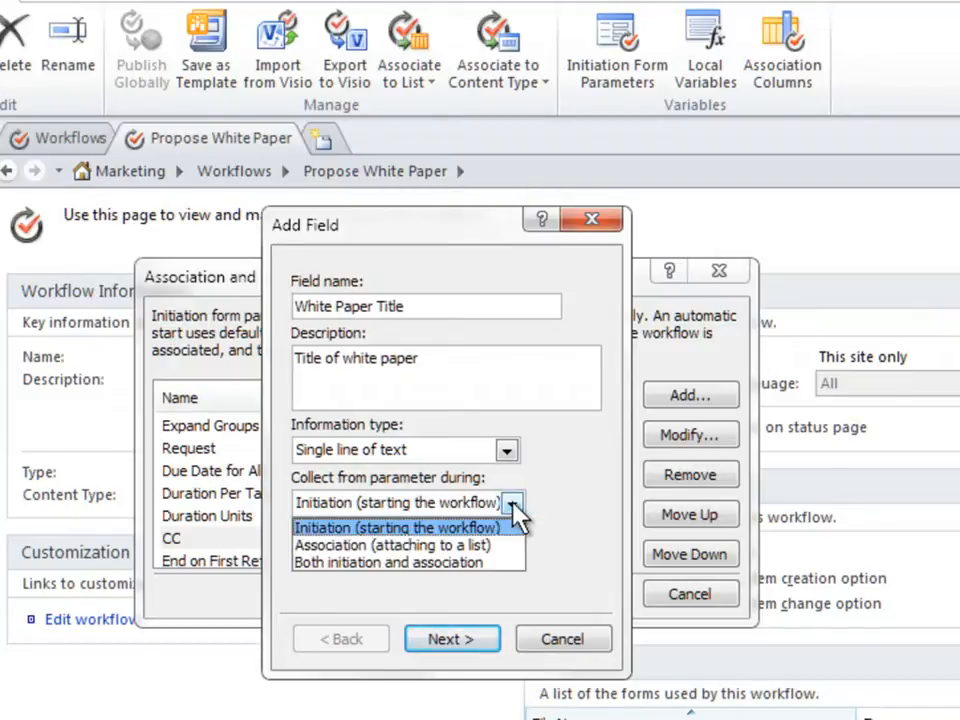
{"action": "left_click", "coordinate": [512, 505]}
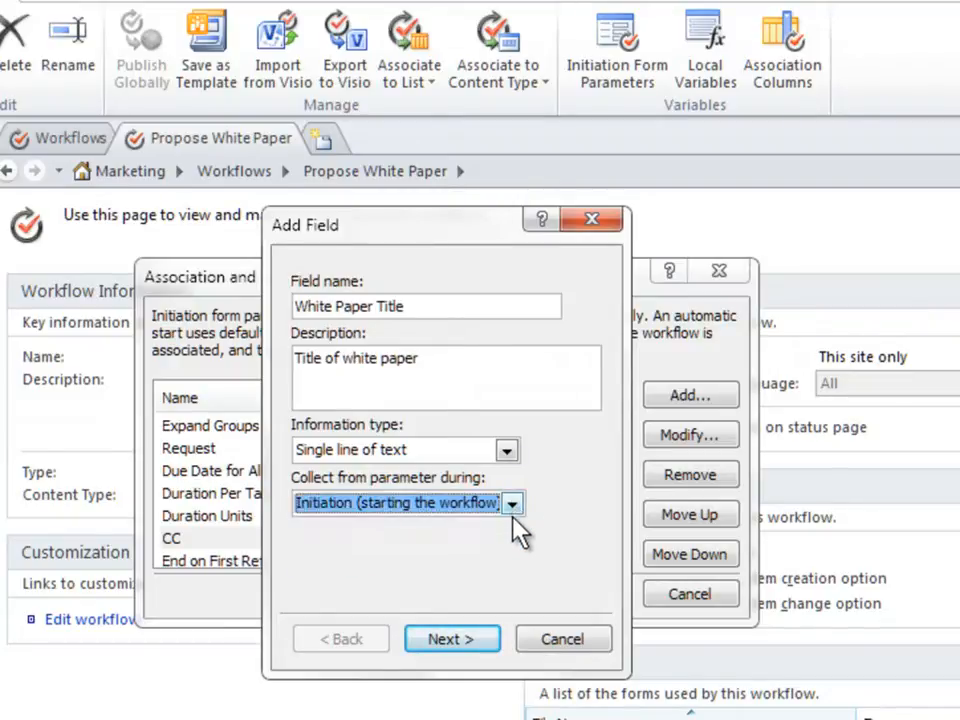
{"action": "left_click", "coordinate": [478, 638]}
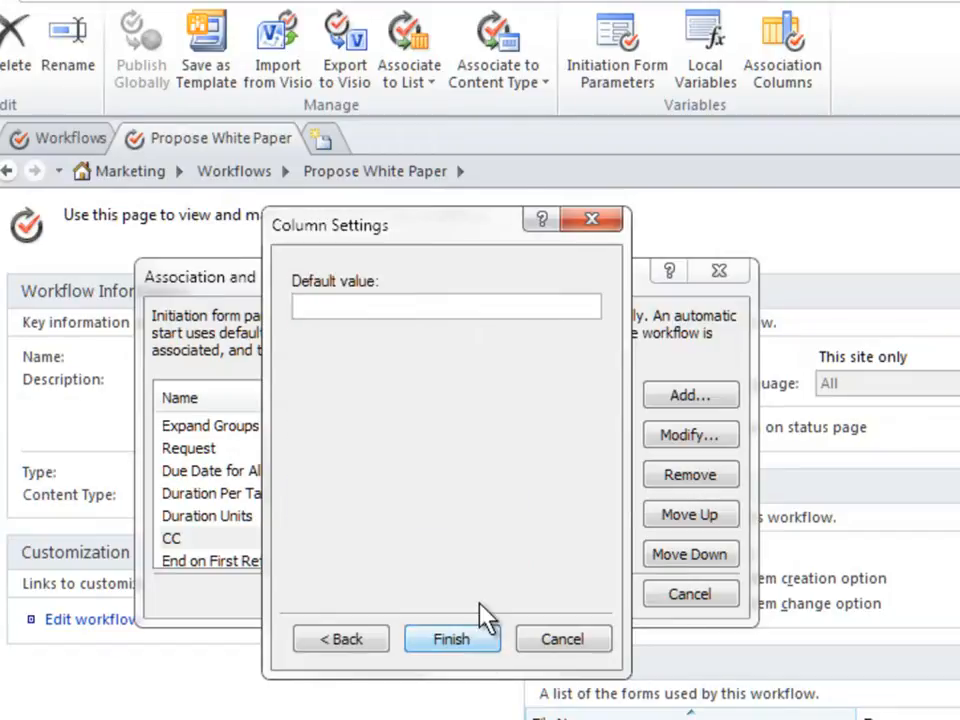
{"action": "type", "text": "New White Paper"}
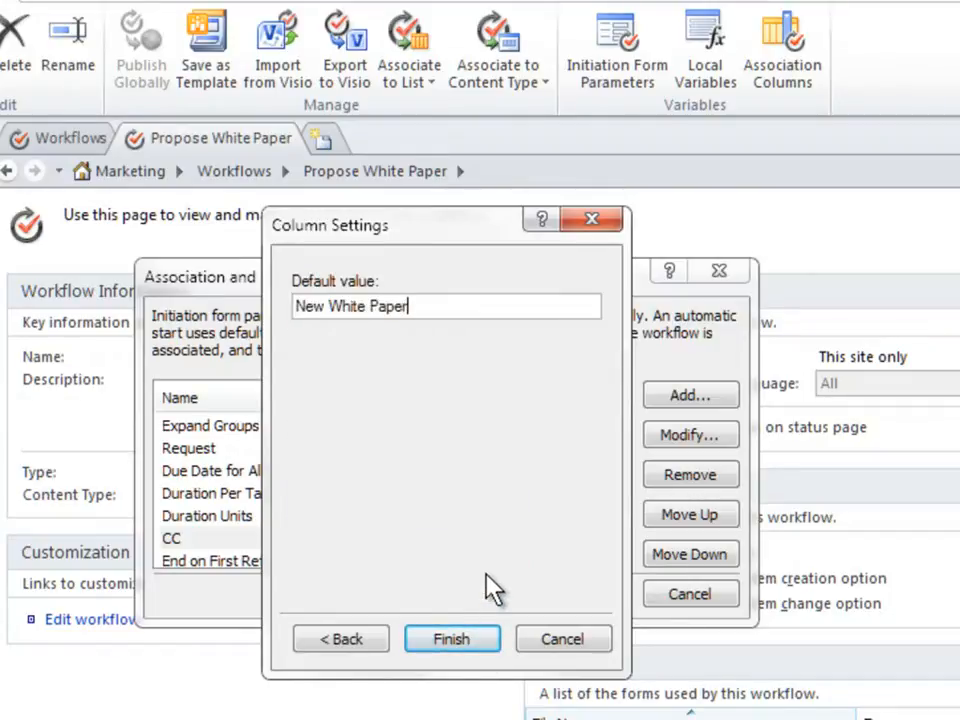
{"action": "left_click", "coordinate": [471, 645]}
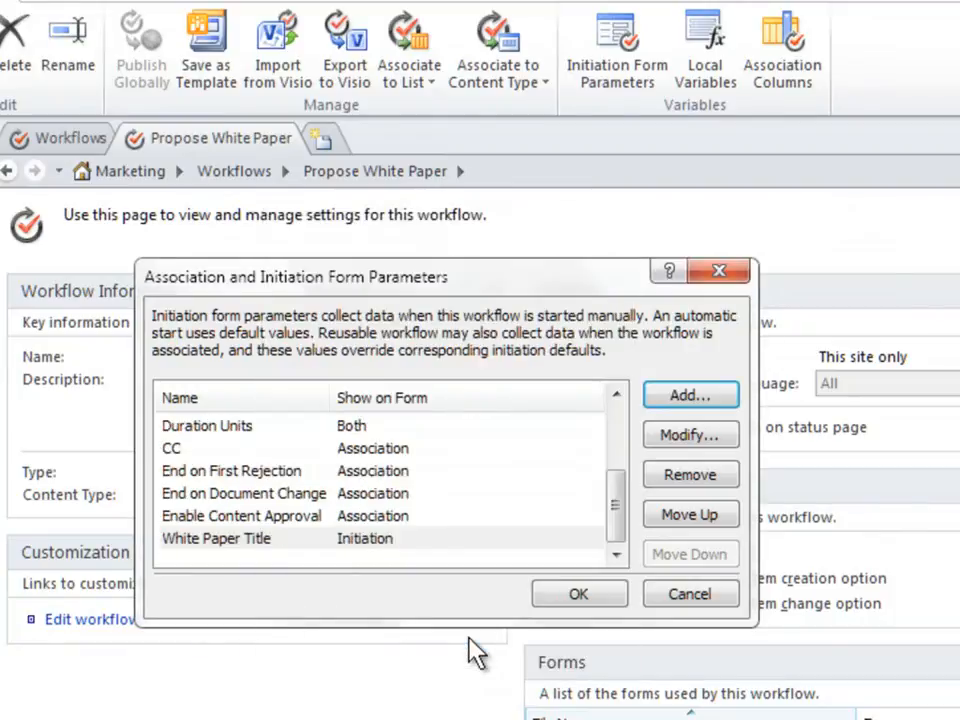
Accept the form parameters and open the single-task behaviors of the Approval Workflow Task for editing
{"action": "left_click", "coordinate": [590, 553]}
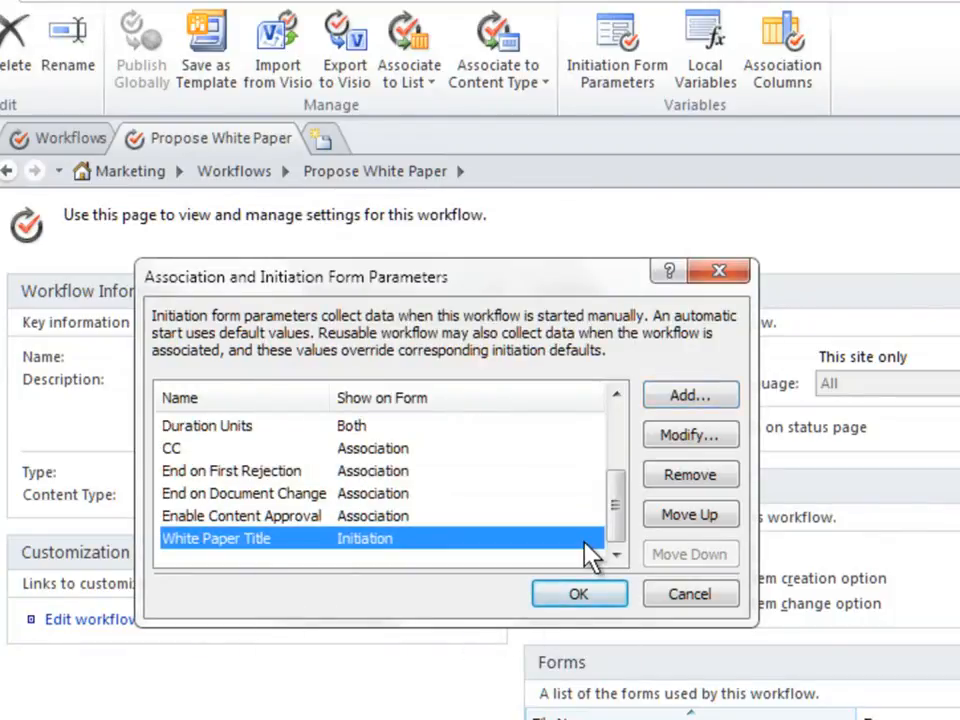
{"action": "left_click", "coordinate": [606, 597]}
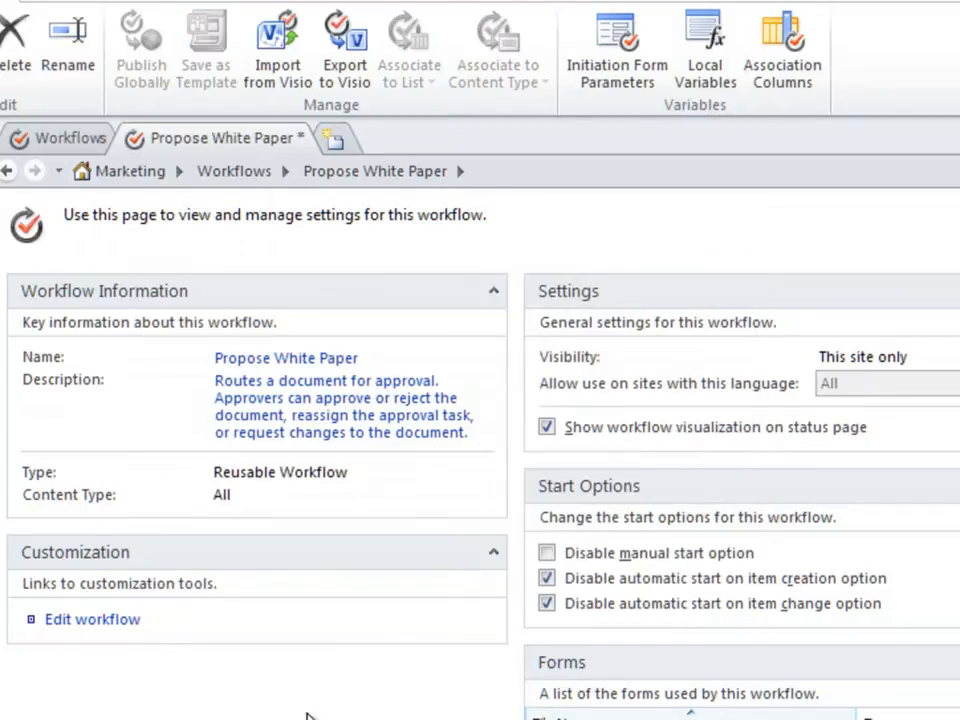
{"action": "left_click", "coordinate": [104, 621]}
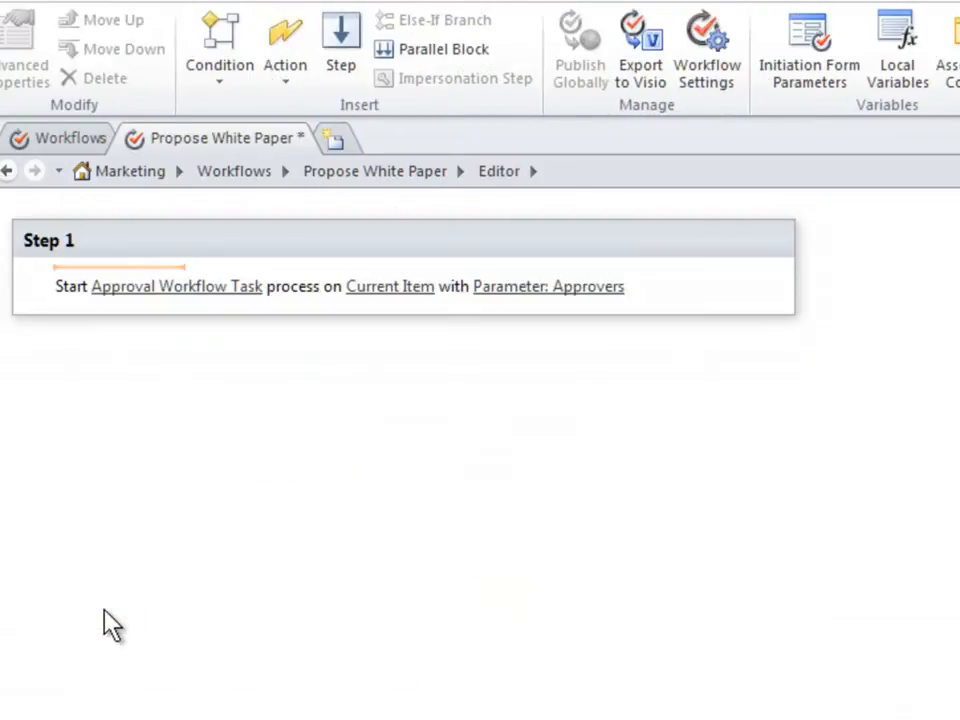
{"action": "left_click", "coordinate": [205, 288]}
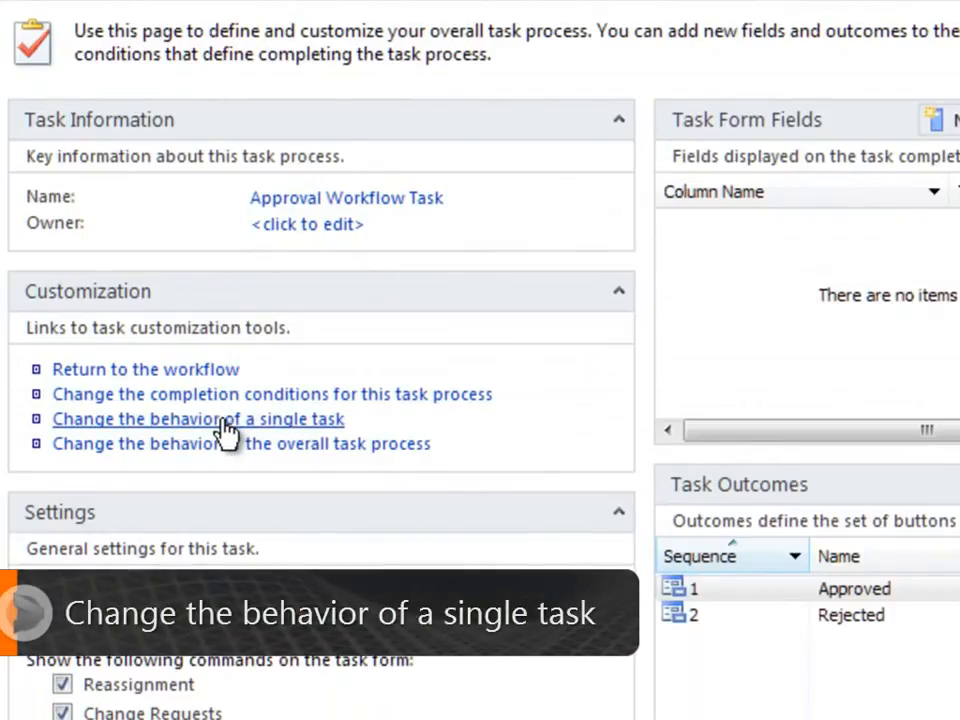
{"action": "left_click", "coordinate": [228, 432]}
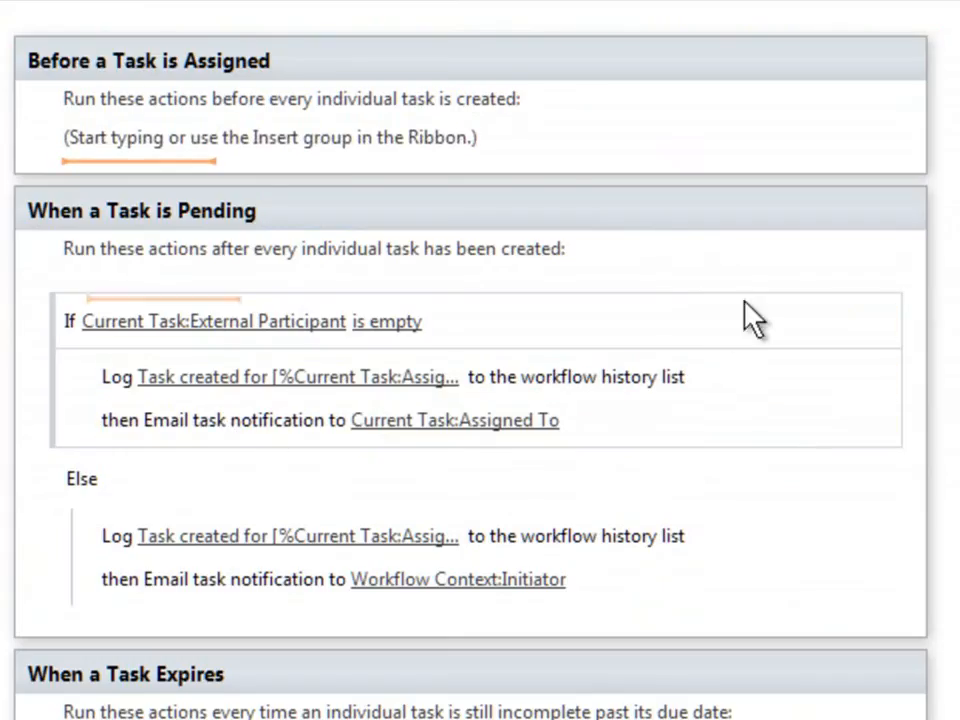
Examine the actions defined for when a task is pending, expires, is deleted and completes
{"action": "scroll", "coordinate": [470, 360], "scroll_direction": "down", "scroll_amount": 1}
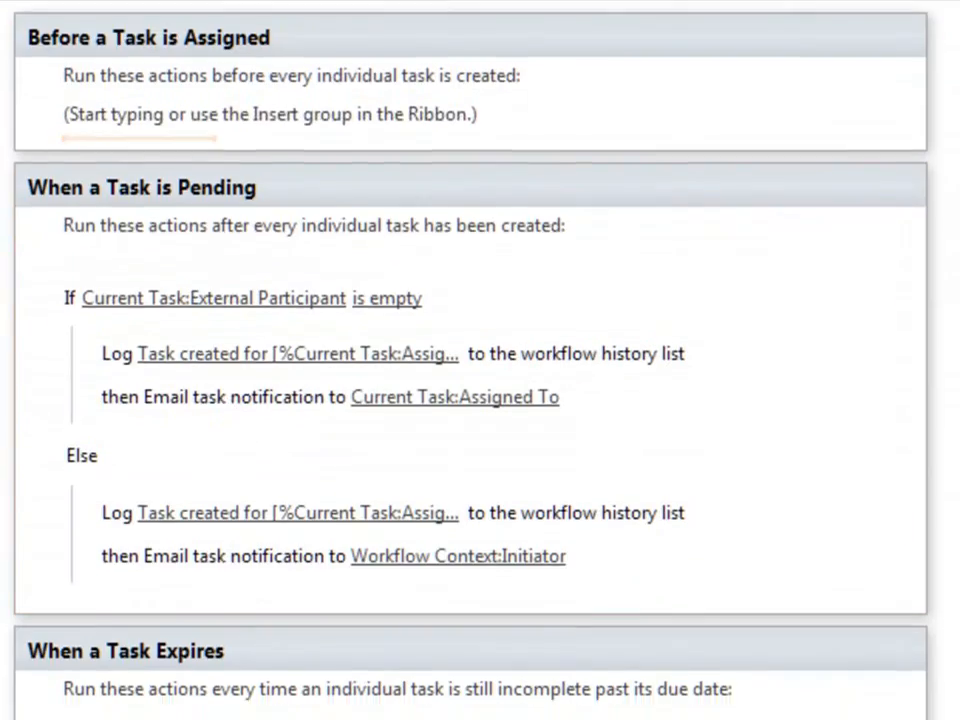
{"action": "scroll", "coordinate": [470, 360], "scroll_direction": "down", "scroll_amount": 3}
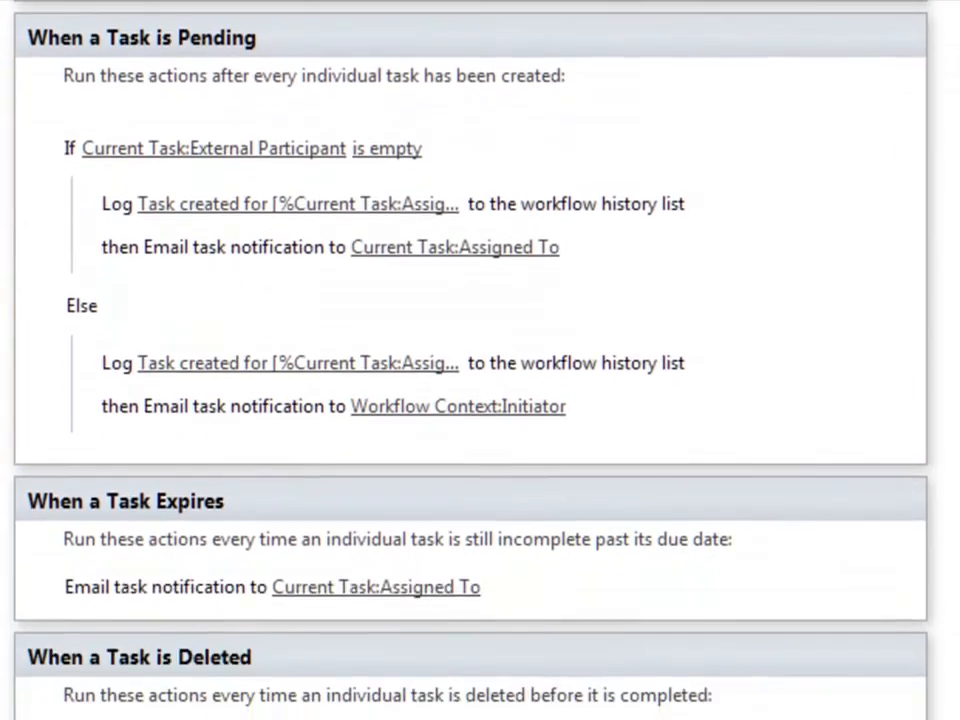
{"action": "scroll", "coordinate": [470, 360], "scroll_direction": "down", "scroll_amount": 9}
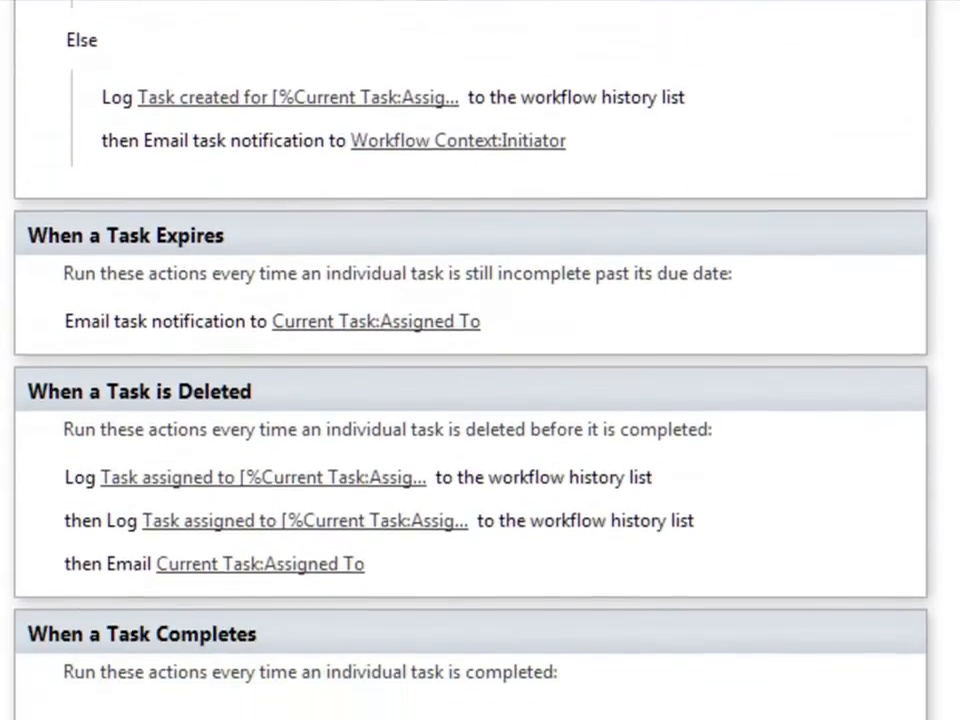
{"action": "scroll", "coordinate": [470, 360], "scroll_direction": "down", "scroll_amount": 1}
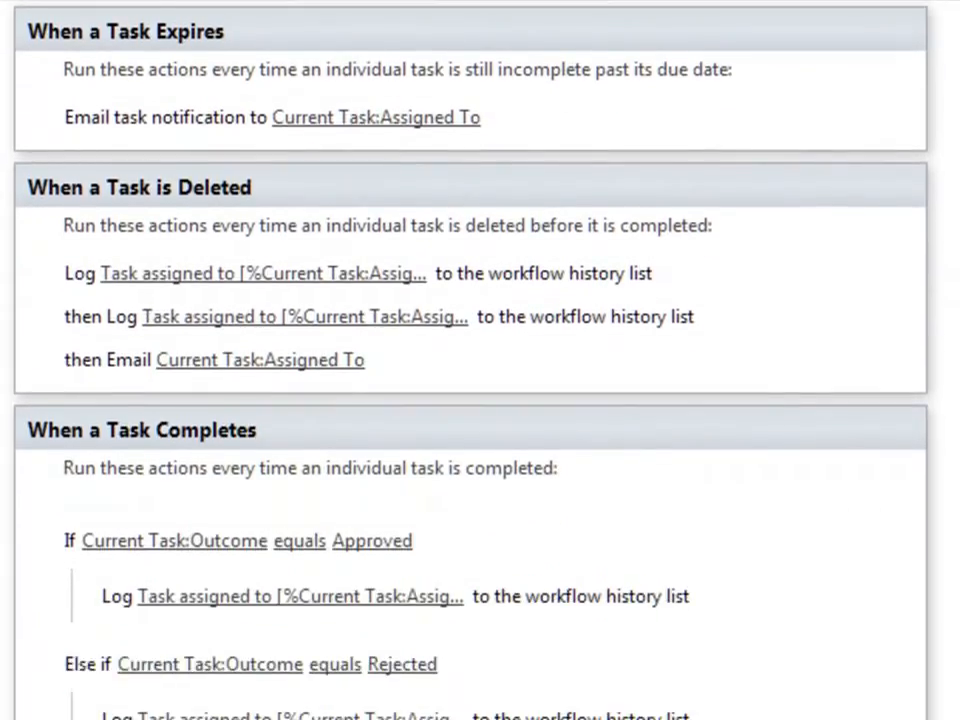
{"action": "scroll", "coordinate": [470, 360], "scroll_direction": "down", "scroll_amount": 3}
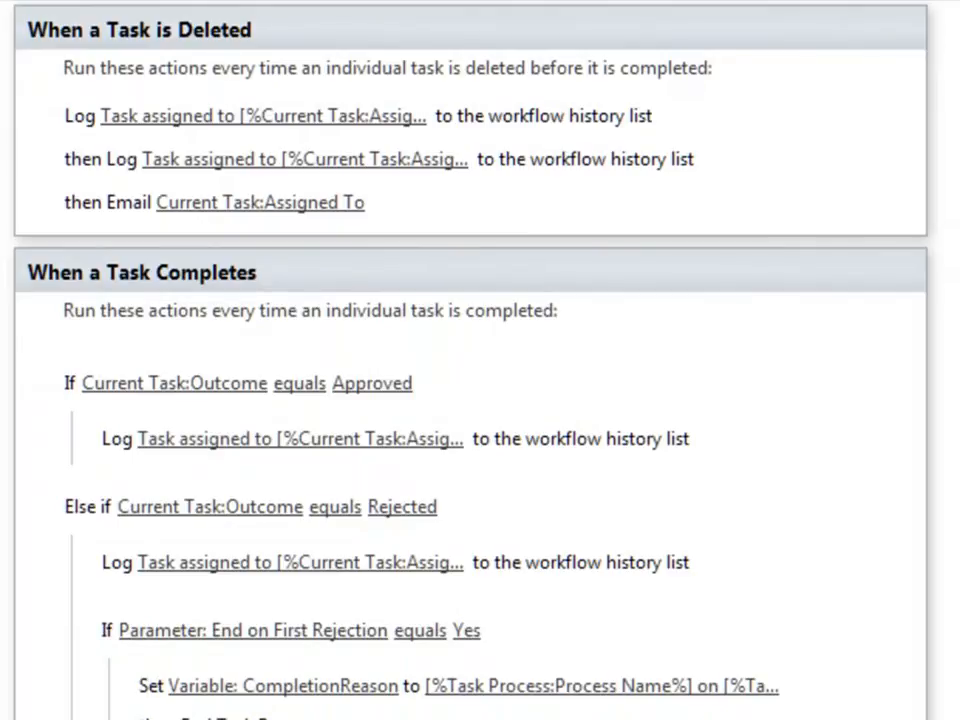
{"action": "scroll", "coordinate": [470, 360], "scroll_direction": "up", "scroll_amount": 6}
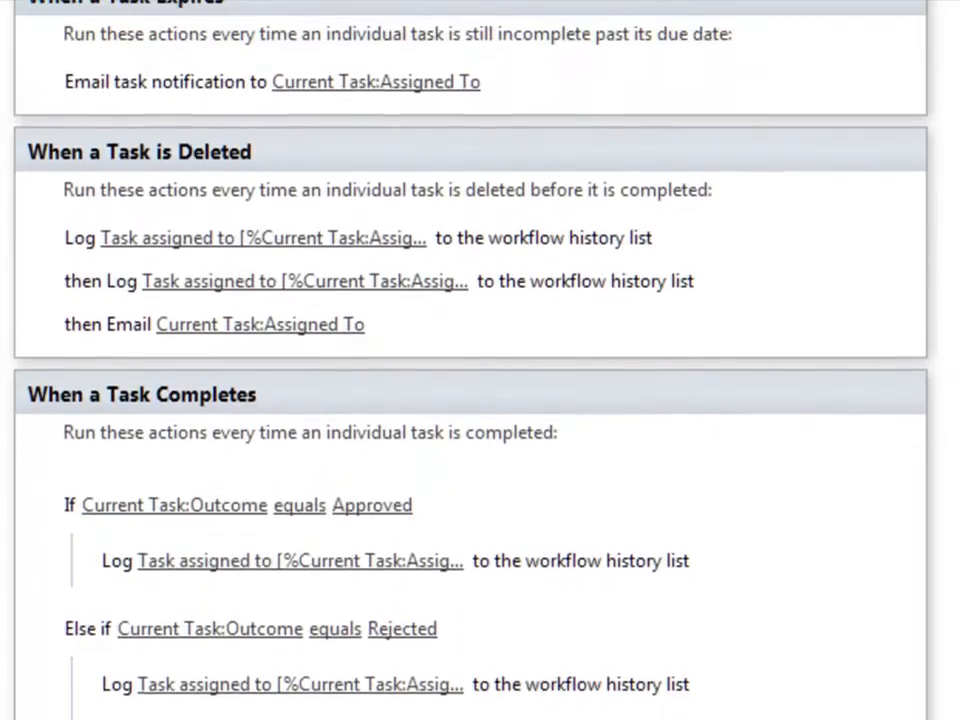
{"action": "scroll", "coordinate": [470, 360], "scroll_direction": "up", "scroll_amount": 8}
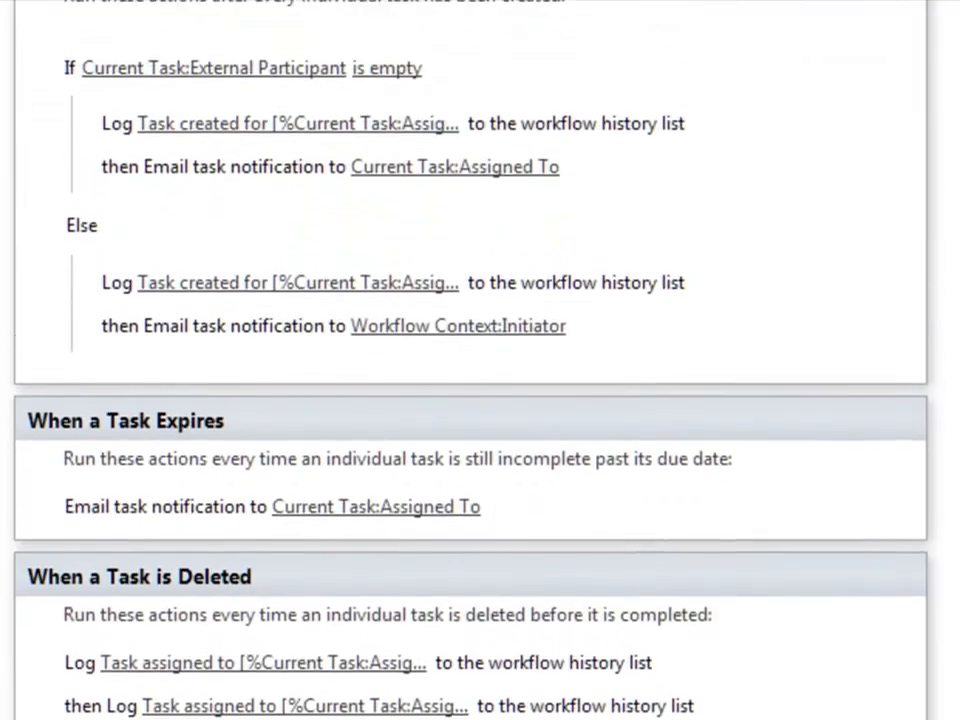
{"action": "scroll", "coordinate": [470, 360], "scroll_direction": "up", "scroll_amount": 1}
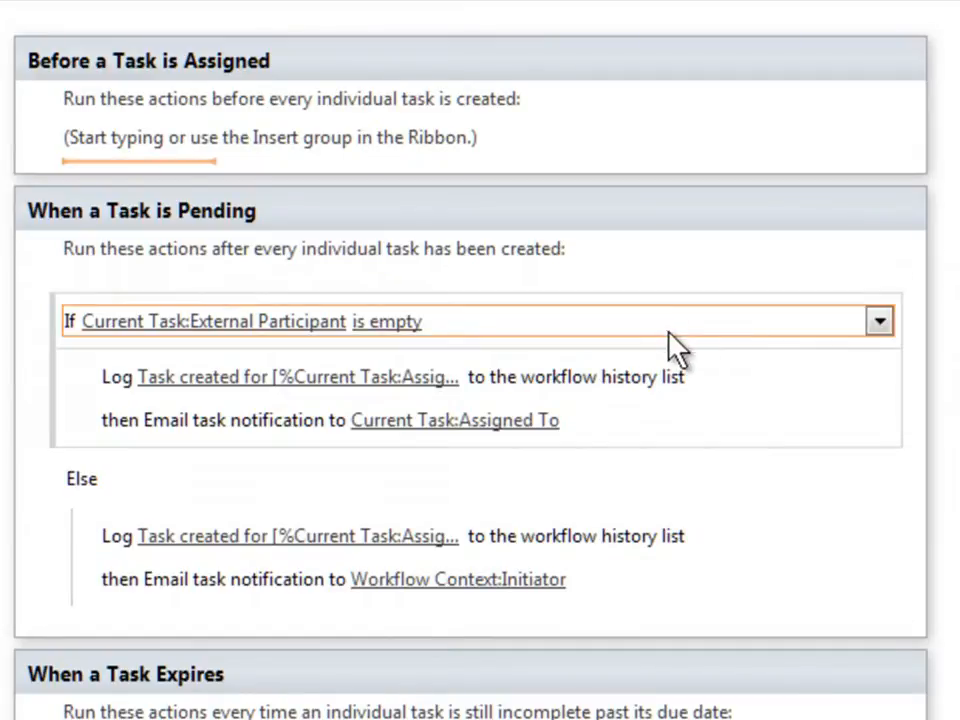
In the pending-task e-mail to Current Task:Assigned To, delete the parenthetical note about lacking access from instruction 3
{"action": "left_click", "coordinate": [306, 420]}
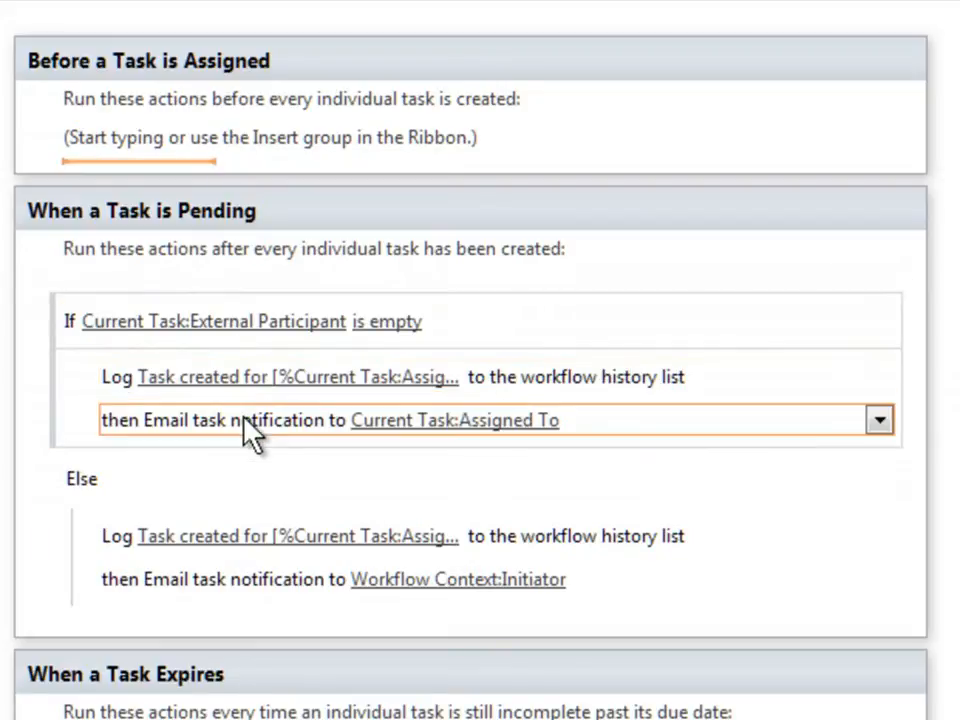
{"action": "left_click", "coordinate": [410, 424]}
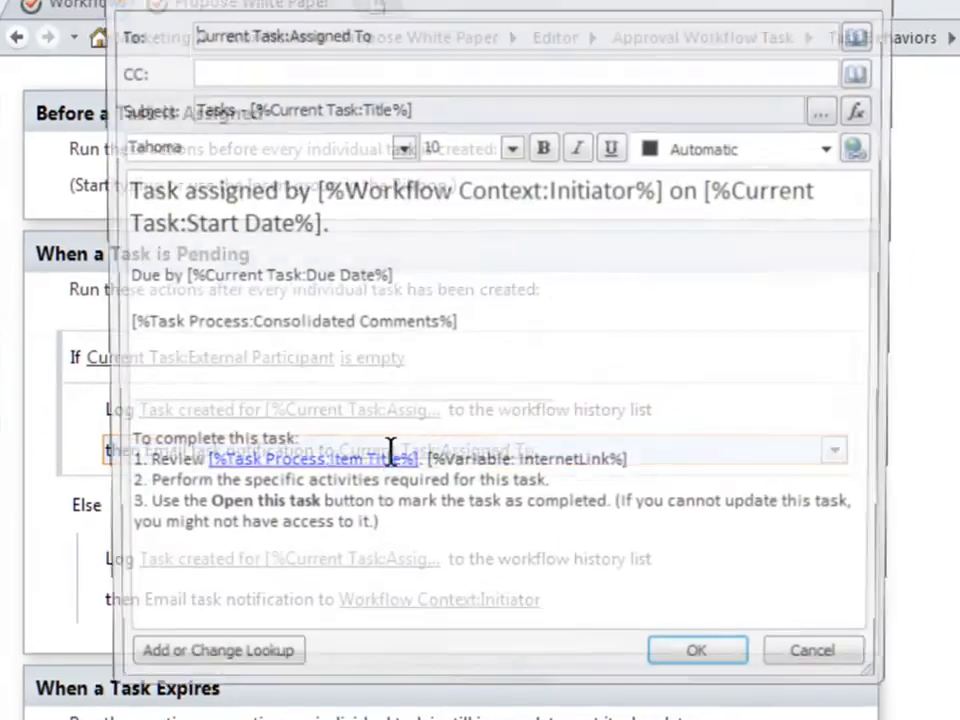
{"action": "left_click", "coordinate": [550, 566]}
{"action": "left_click", "coordinate": [664, 632], "text": "shift"}
{"action": "key", "text": "Delete"}
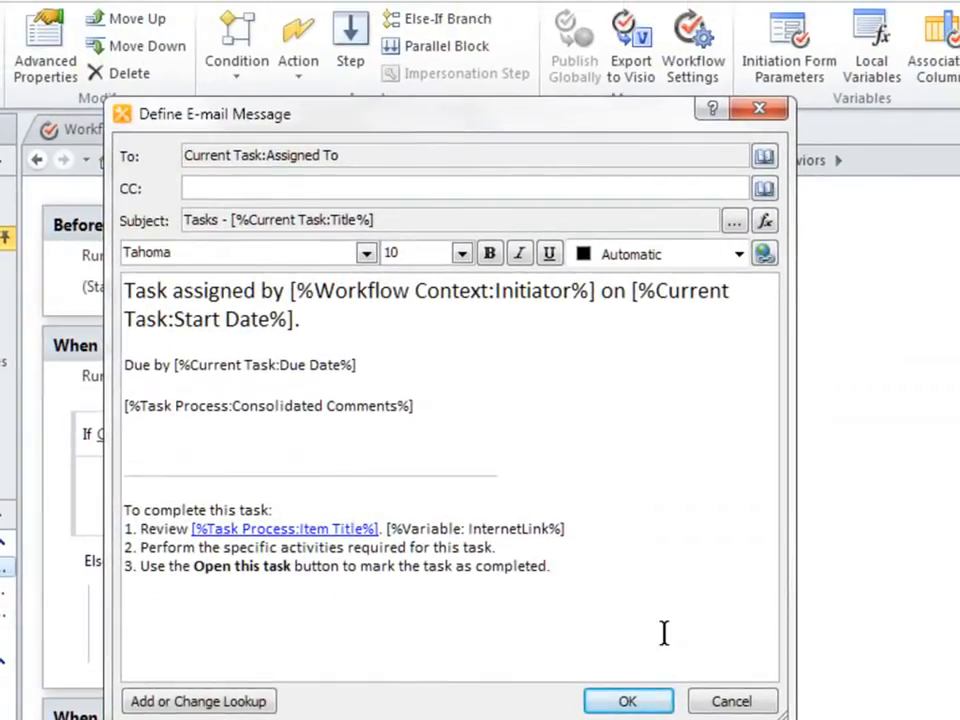
Add a line below instruction 3 reading "4. If you have any difficulties, please contact ."
{"action": "key", "text": "Return"}
{"action": "type", "text": "4. If you have any diffi"}
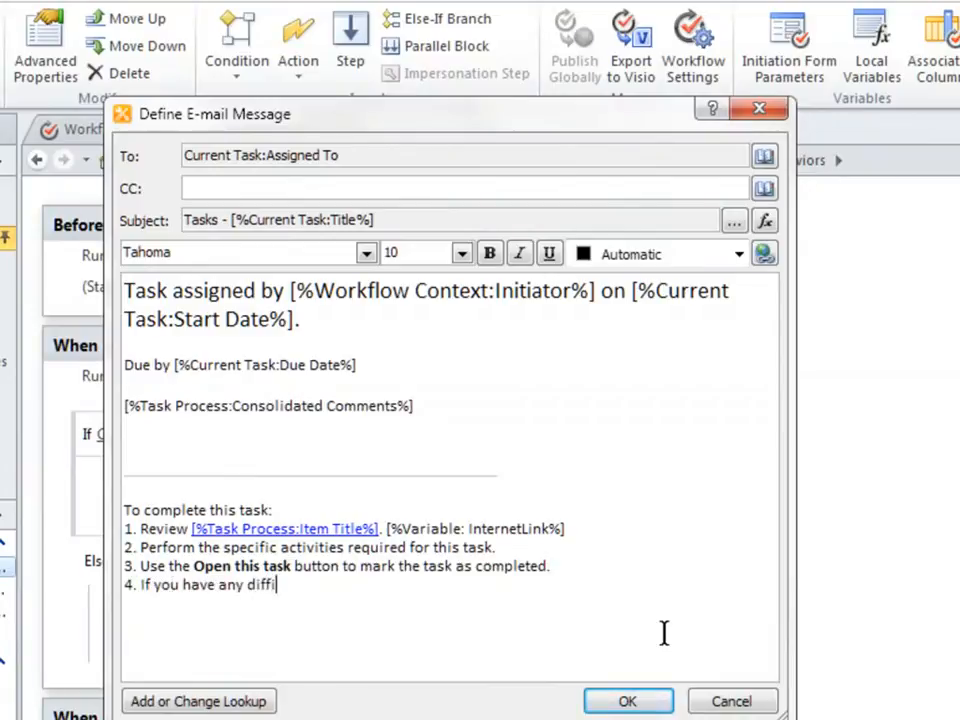
{"action": "type", "text": "culties, pl"}
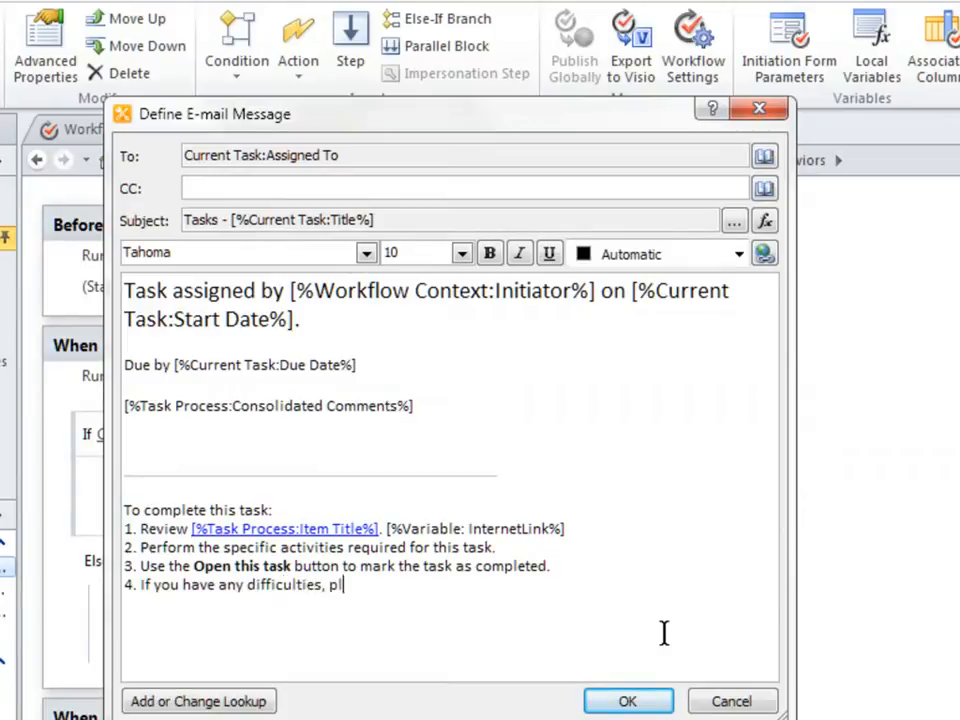
{"action": "type", "text": "ease contact "}
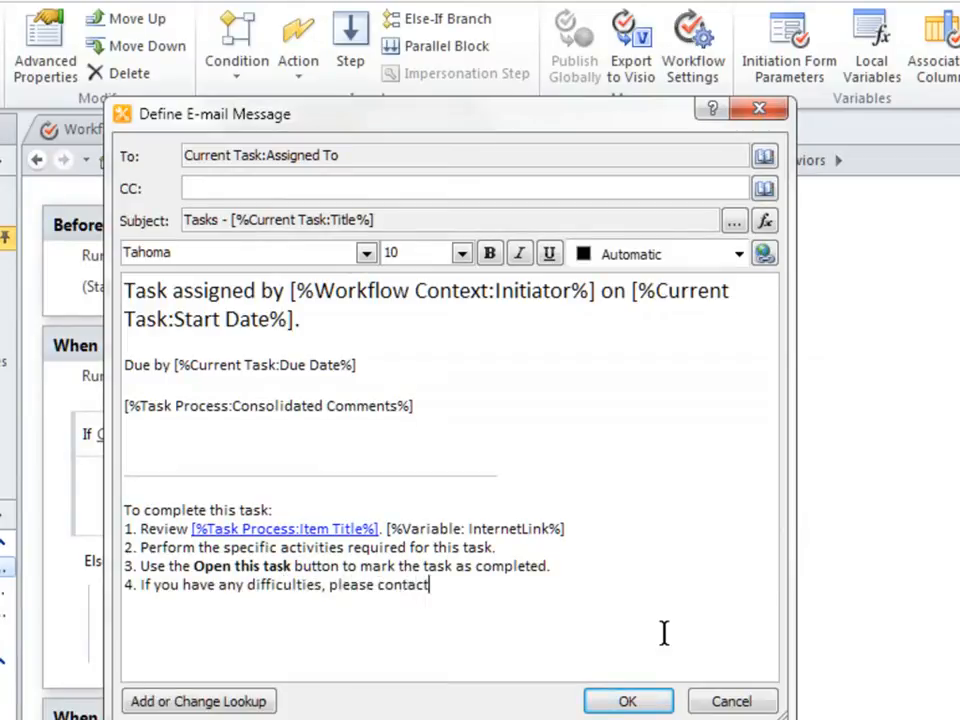
{"action": "type", "text": "."}
Insert a Workflow Context lookup for Associator, returned as Email Address, after "please contact" and accept the e-mail message
{"action": "left_click", "coordinate": [210, 703]}
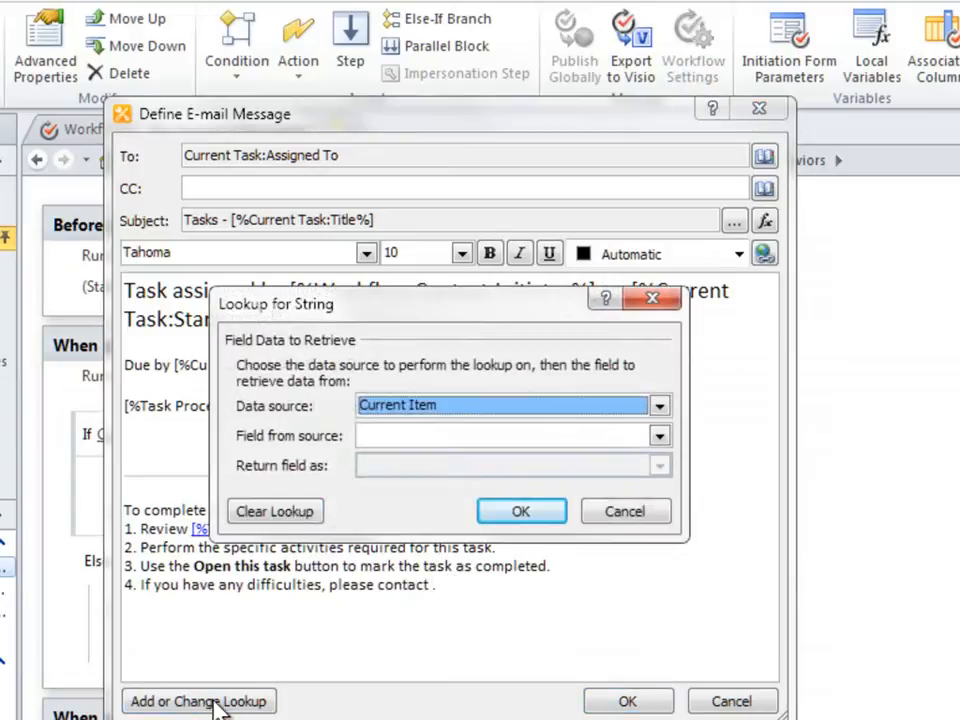
{"action": "left_click", "coordinate": [538, 414]}
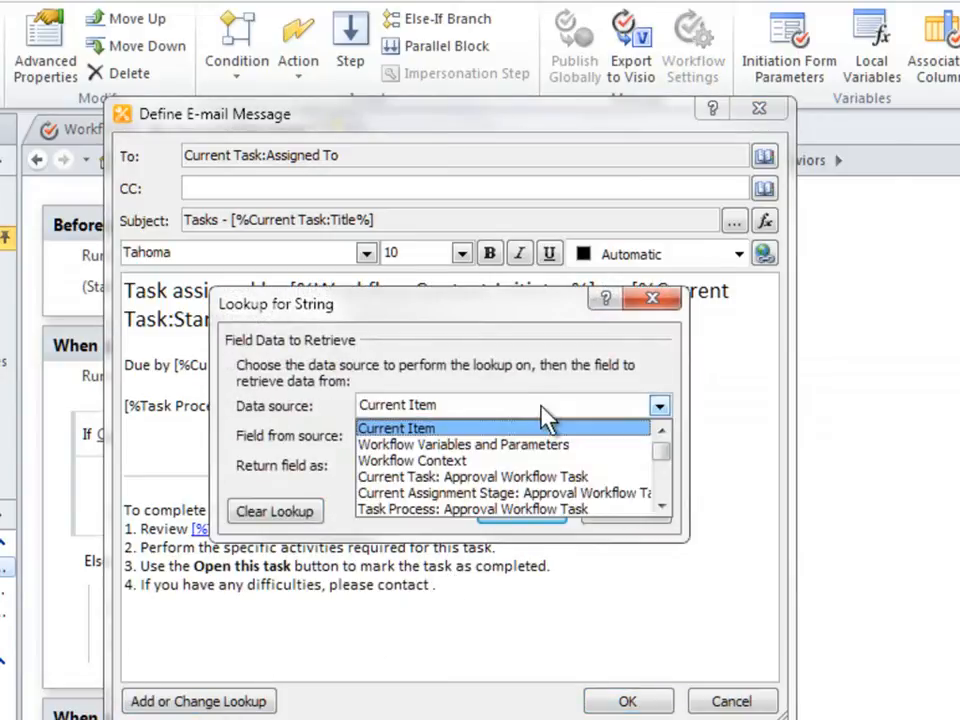
{"action": "left_click", "coordinate": [447, 470]}
{"action": "left_click", "coordinate": [495, 437]}
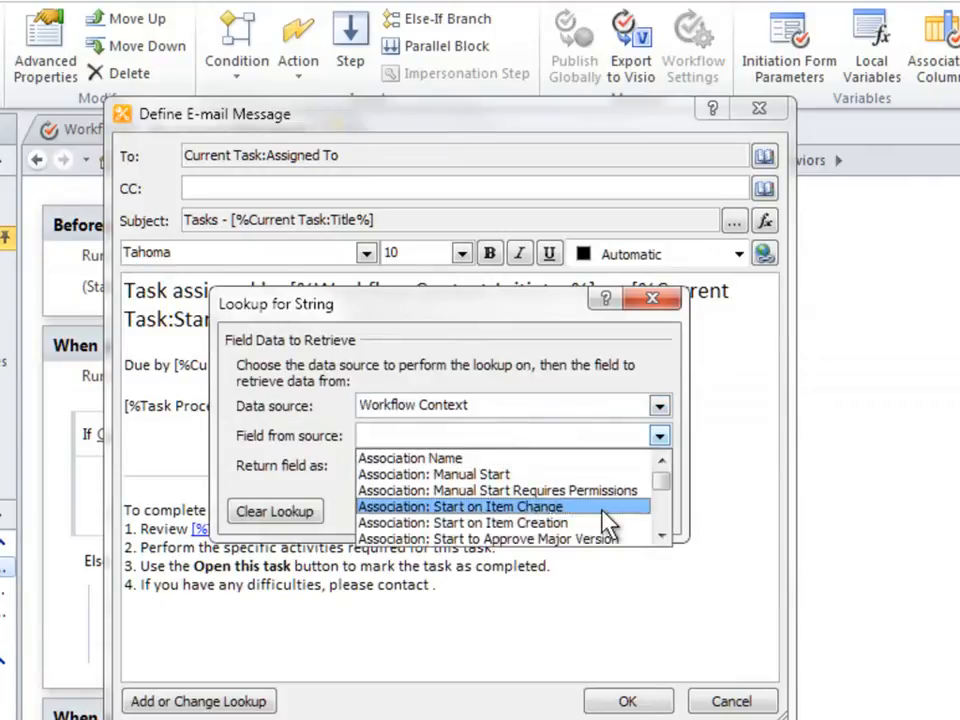
{"action": "left_click", "coordinate": [661, 536]}
{"action": "left_click", "coordinate": [661, 536]}
{"action": "left_click", "coordinate": [661, 536]}
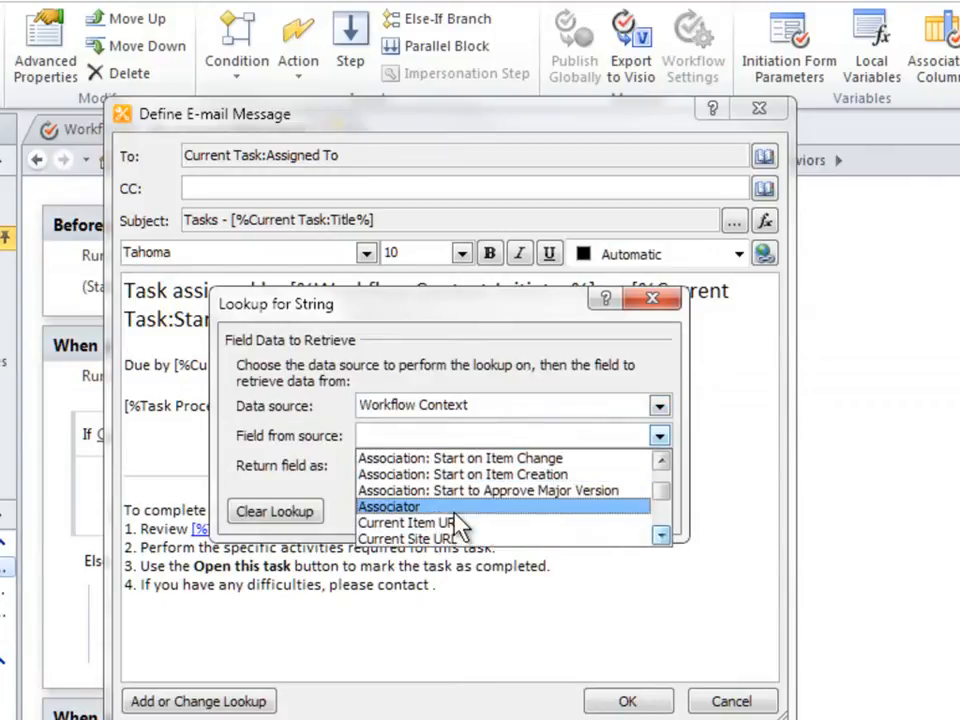
{"action": "left_click", "coordinate": [385, 508]}
{"action": "left_click", "coordinate": [509, 467]}
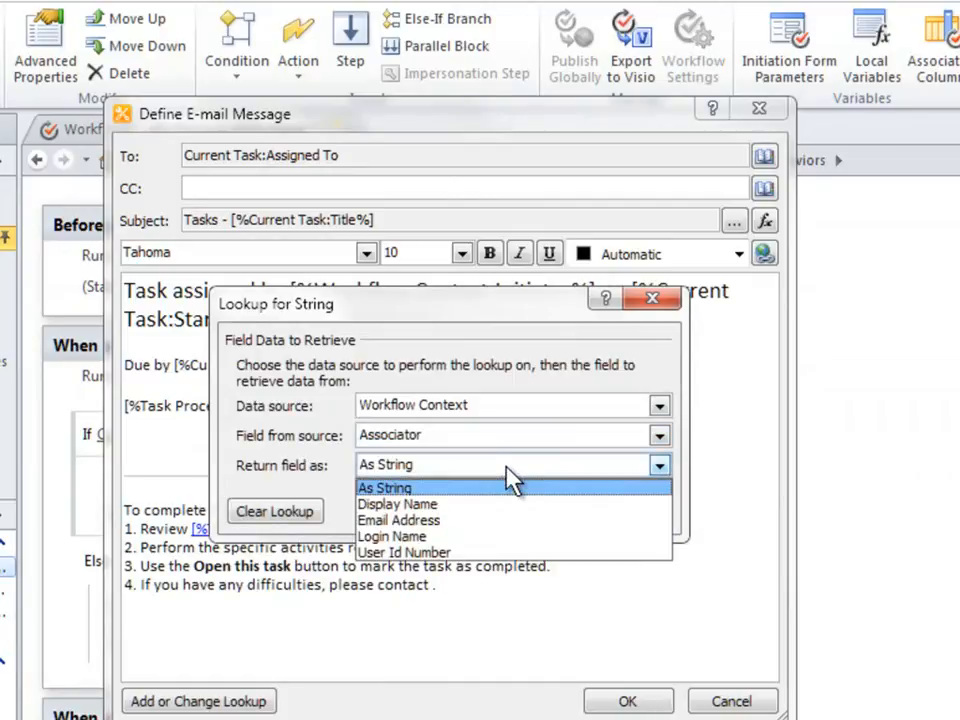
{"action": "left_click", "coordinate": [410, 520]}
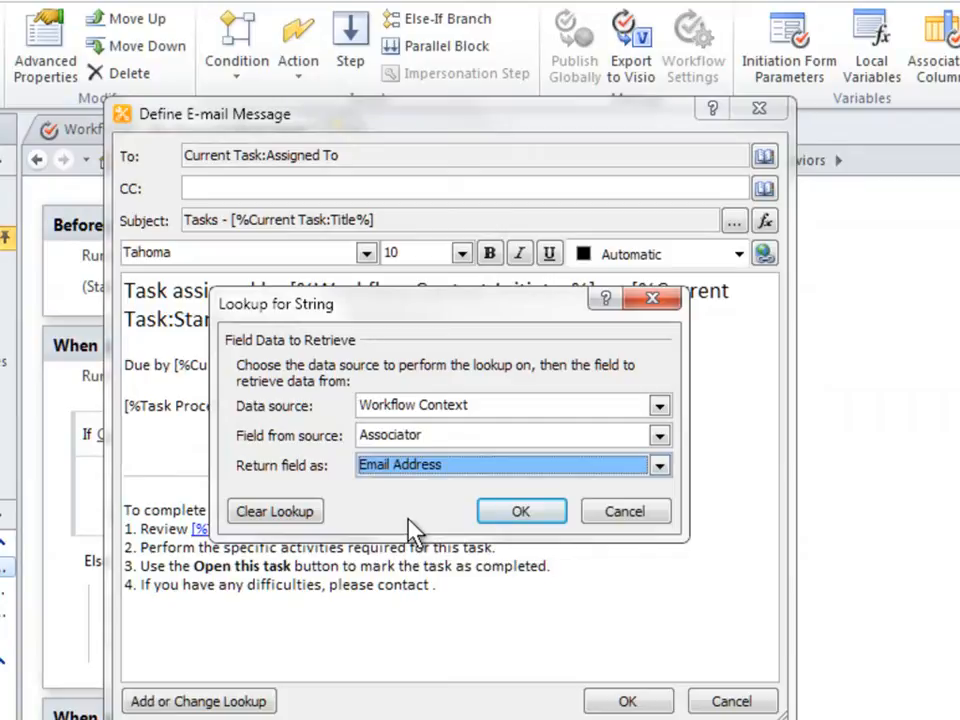
{"action": "left_click", "coordinate": [546, 511]}
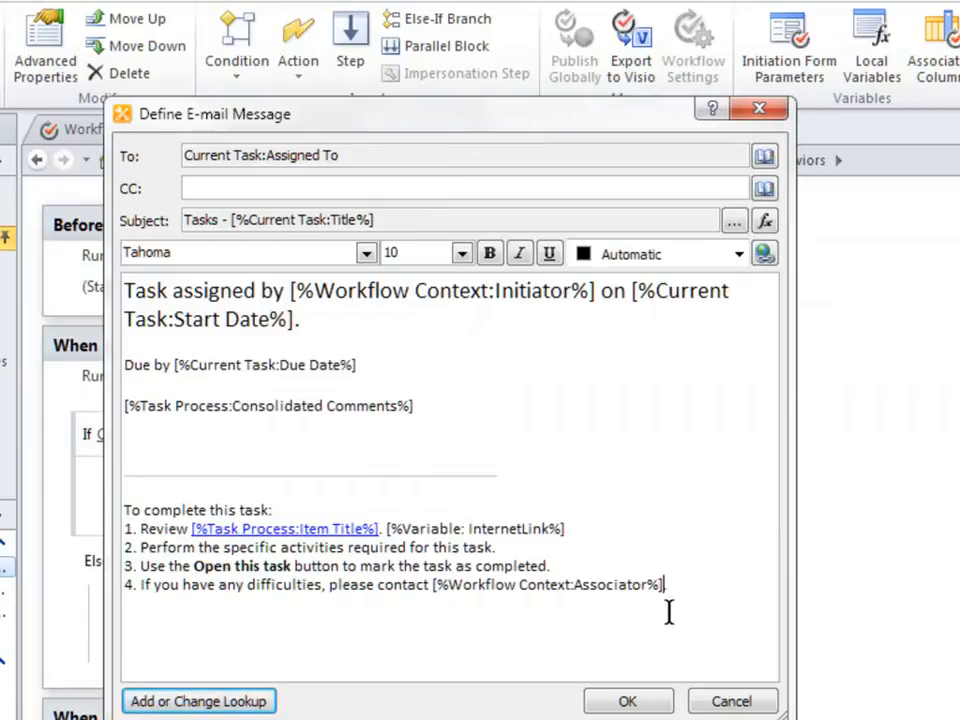
{"action": "left_click", "coordinate": [628, 702]}
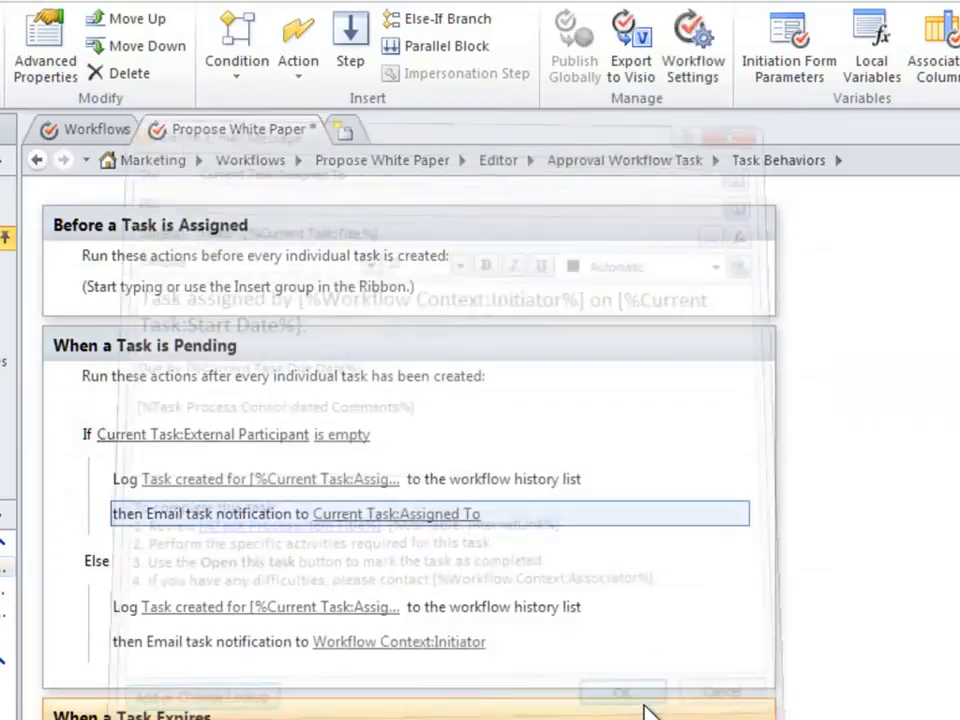
Add an Escalate Task action after the e-mail notification under When a Task Expires, and return to the Approval Workflow Task page
{"action": "scroll", "coordinate": [408, 440], "scroll_direction": "down", "scroll_amount": 7}
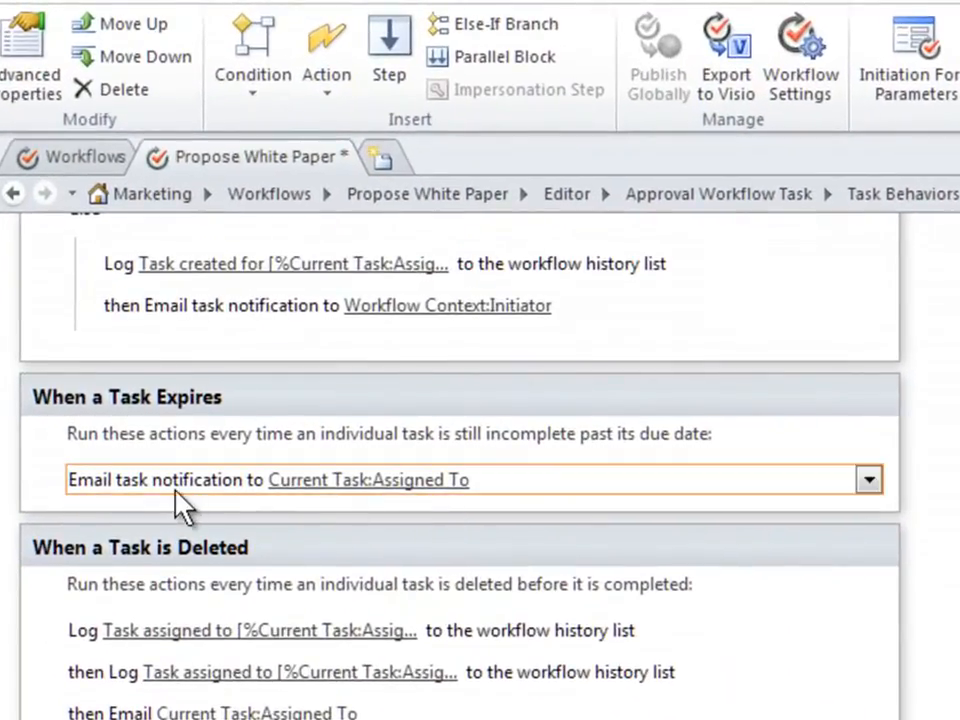
{"action": "left_click", "coordinate": [125, 445]}
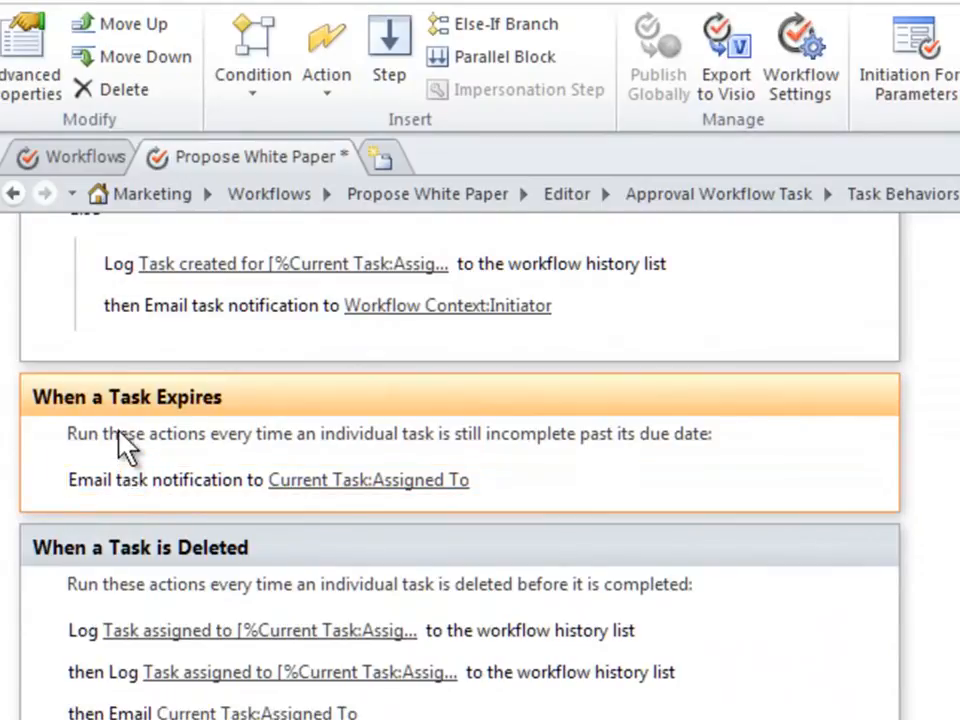
{"action": "left_click", "coordinate": [94, 499]}
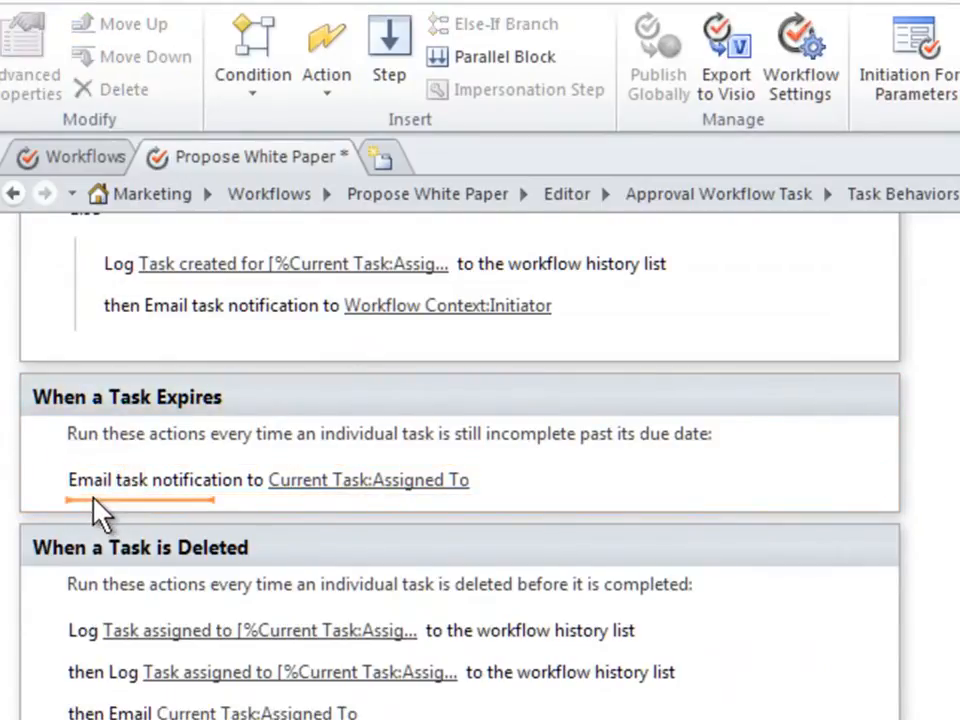
{"action": "left_click", "coordinate": [310, 100]}
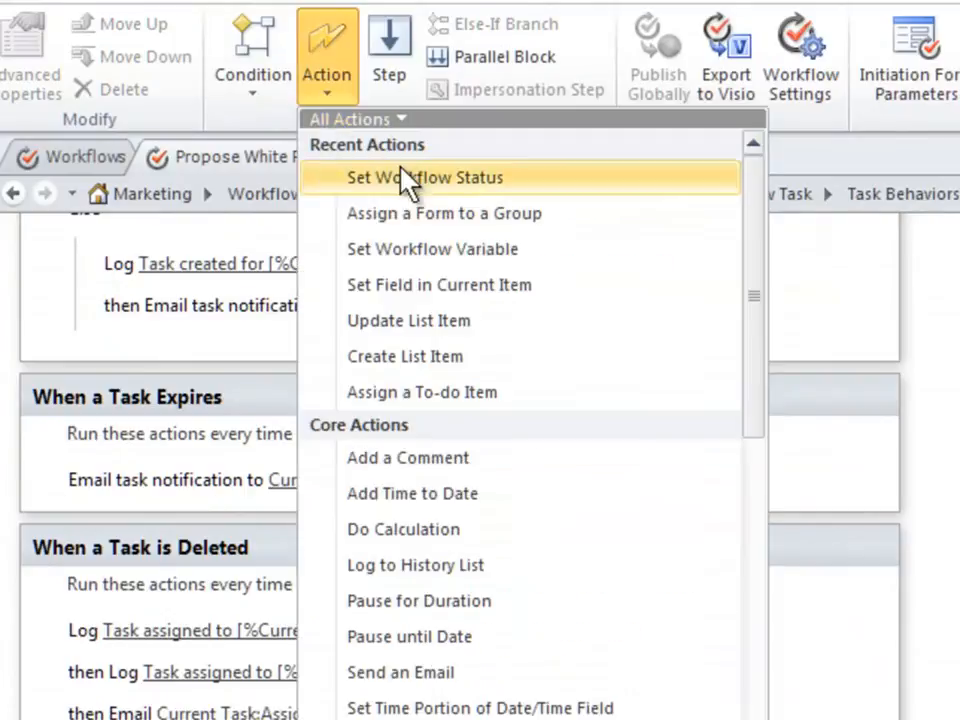
{"action": "left_click_drag", "start_coordinate": [755, 292], "coordinate": [738, 719]}
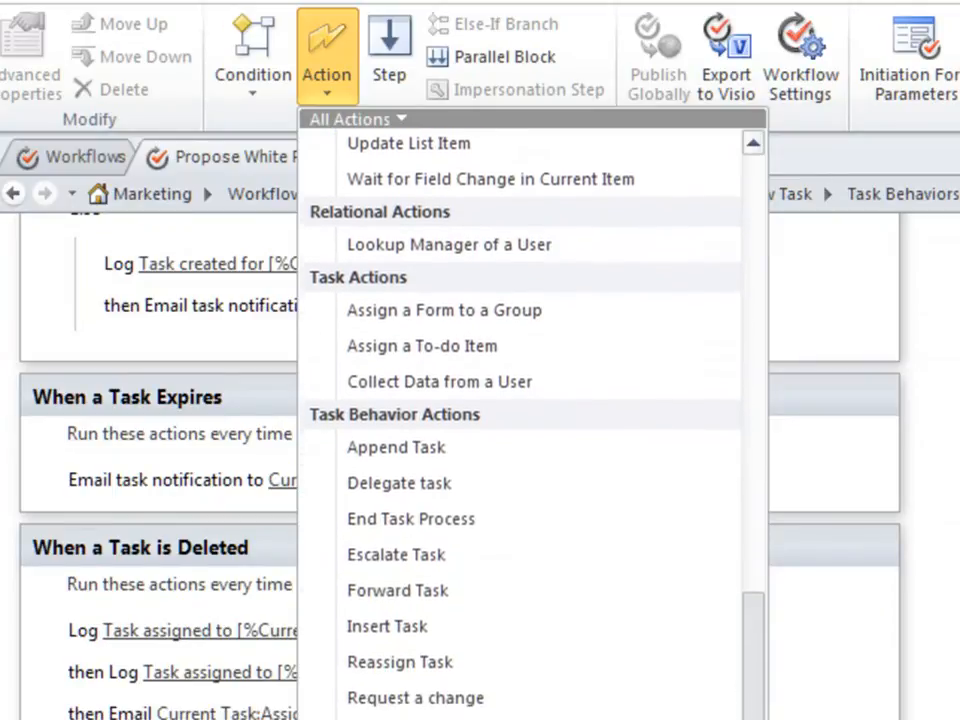
{"action": "left_click", "coordinate": [410, 568]}
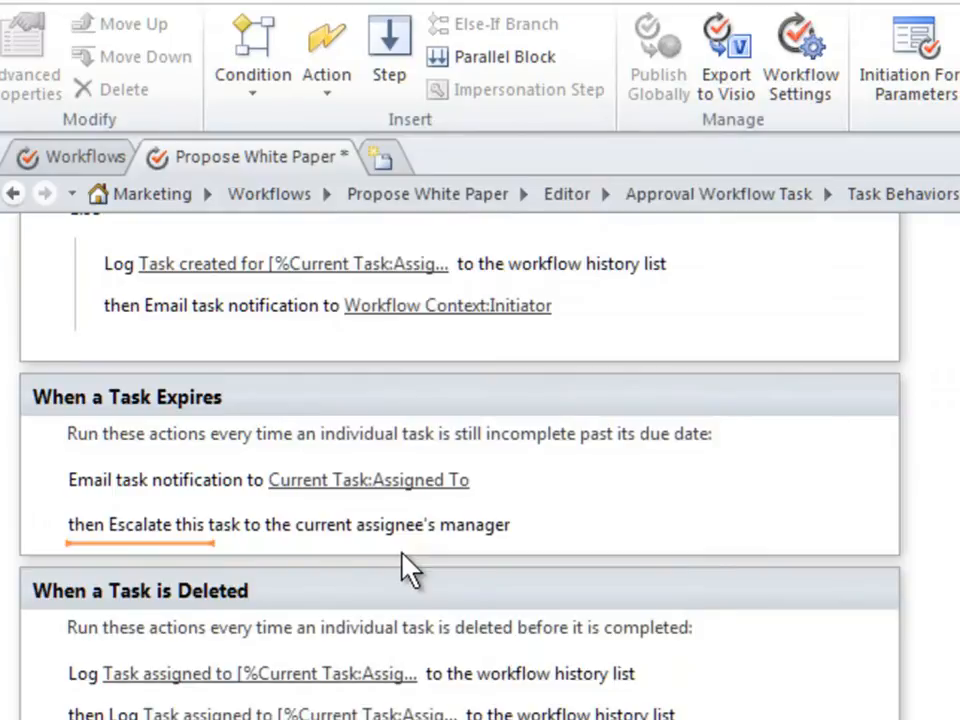
{"action": "left_click", "coordinate": [274, 527]}
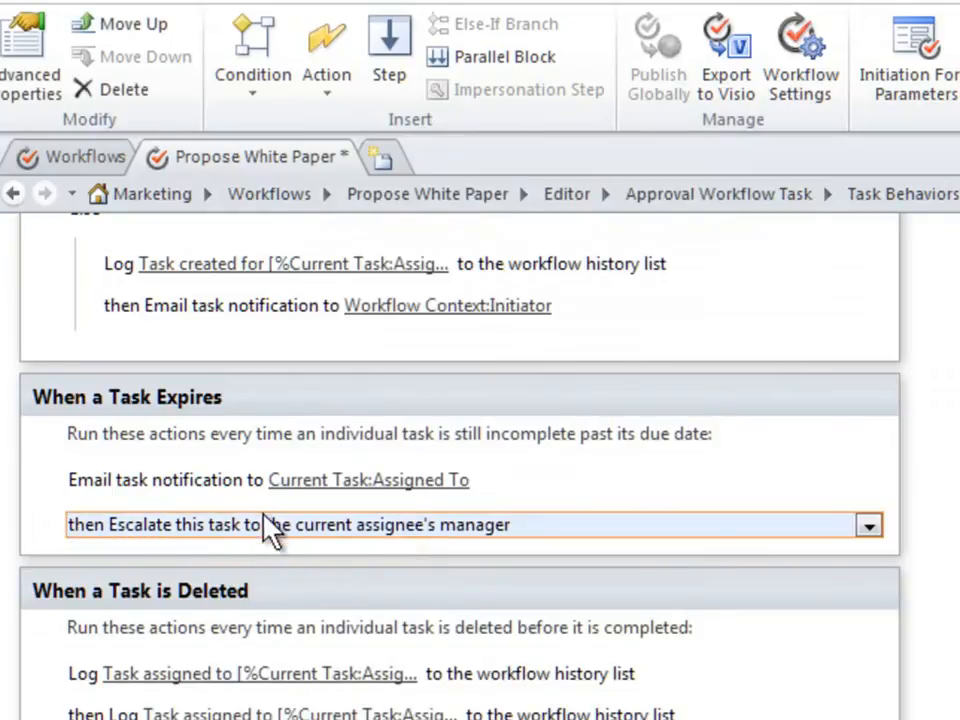
{"action": "left_click", "coordinate": [14, 193]}
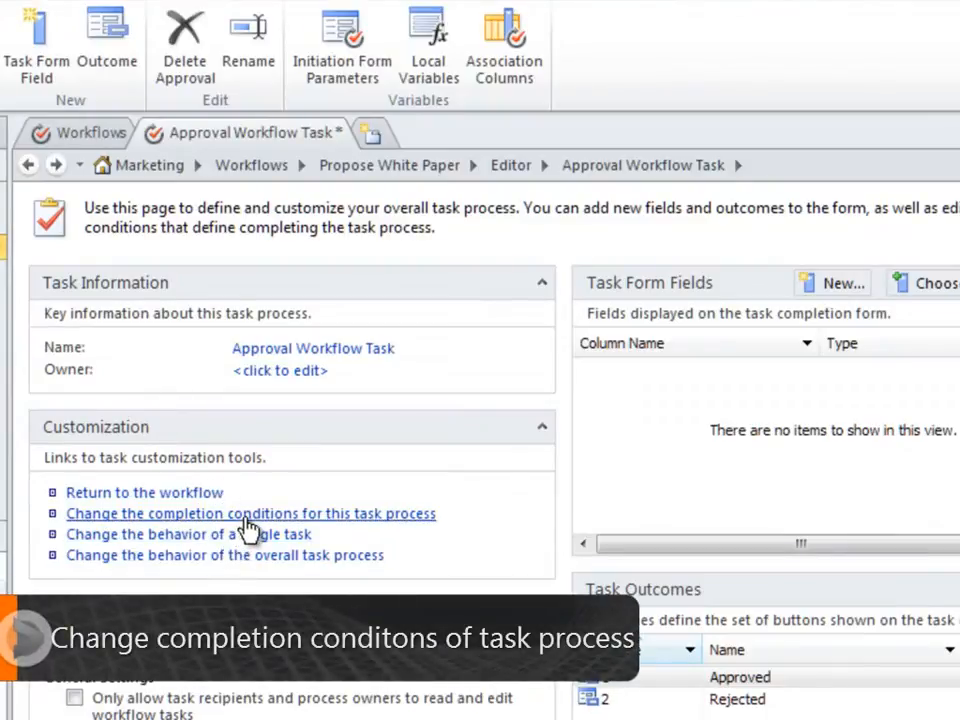
In the task process completion conditions, replace the Number of Approved lookup with Percentage of Approved from the Approval Workflow Task results
{"action": "left_click", "coordinate": [249, 515]}
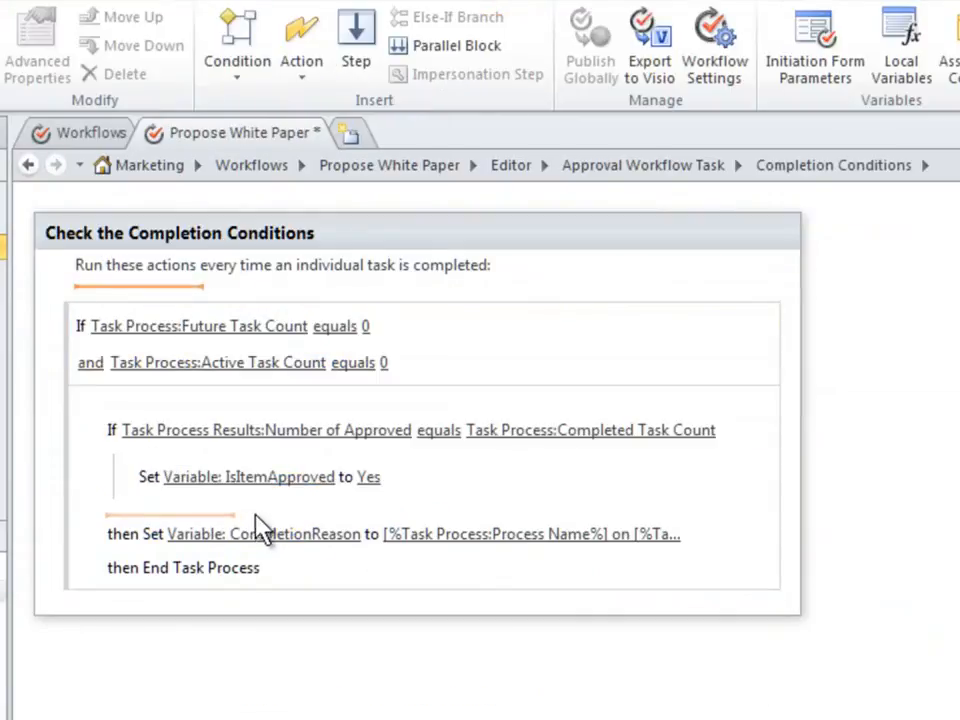
{"action": "left_click", "coordinate": [366, 438]}
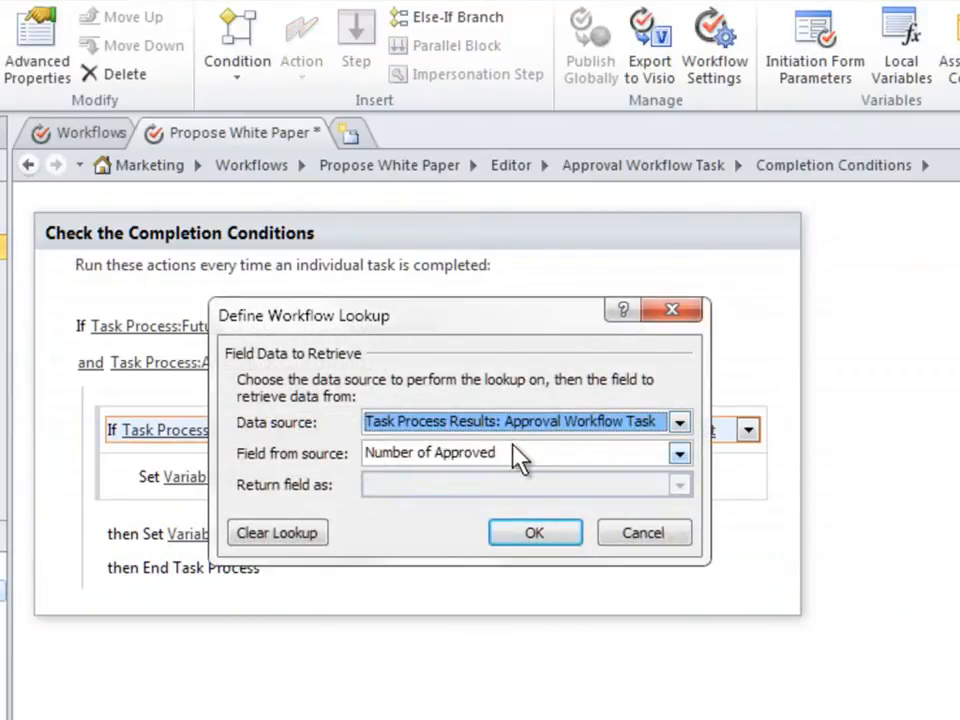
{"action": "left_click", "coordinate": [558, 454]}
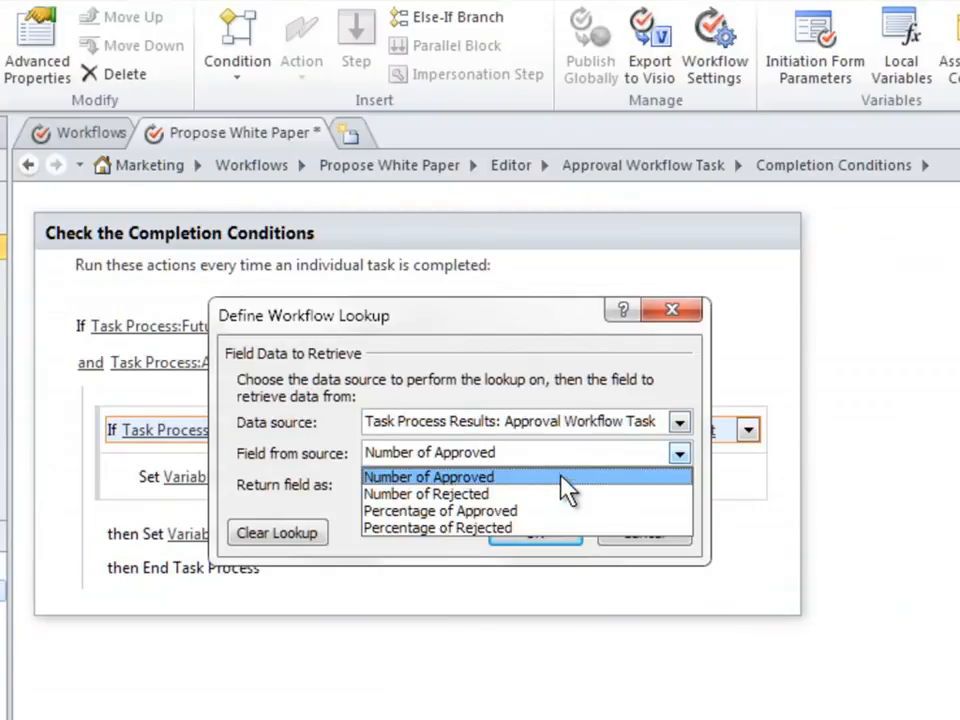
{"action": "left_click", "coordinate": [519, 512]}
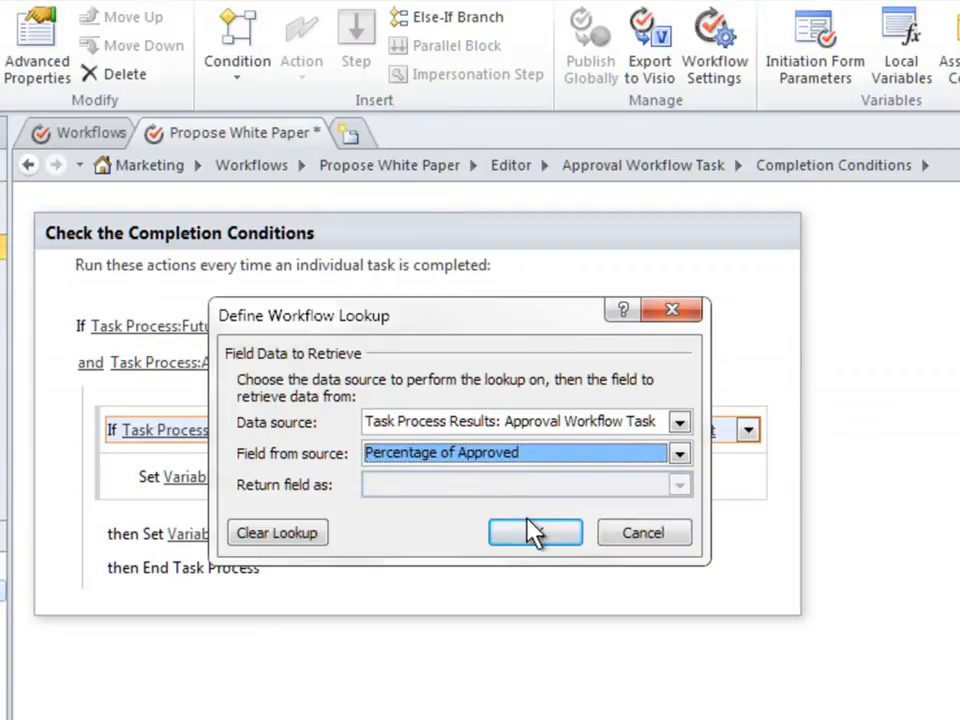
{"action": "left_click", "coordinate": [535, 533]}
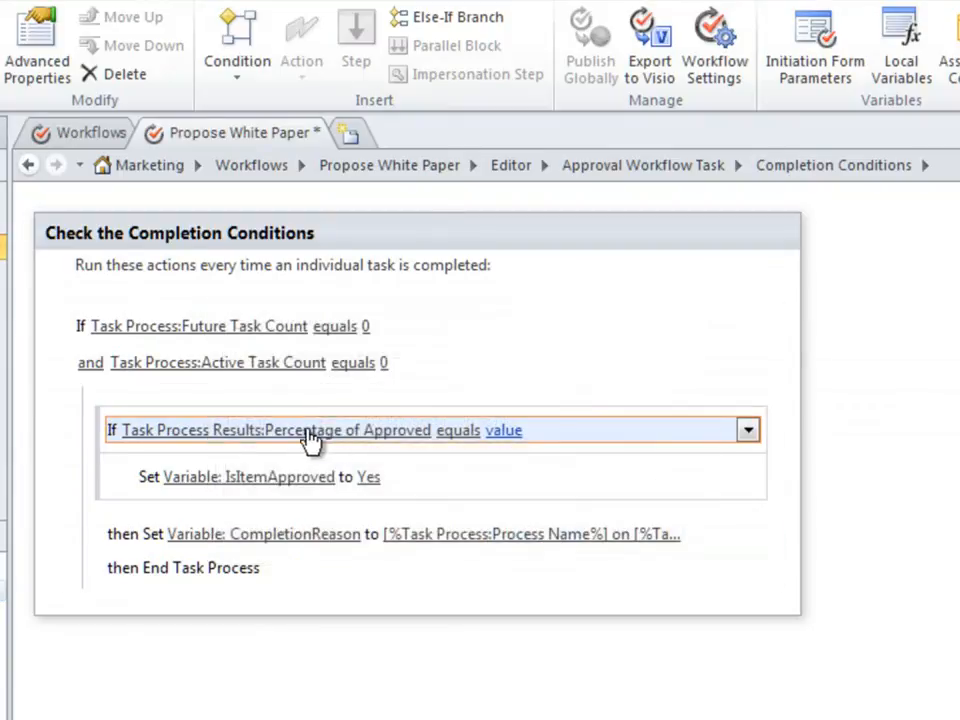
Make the Percentage of Approved condition read "is greater than 60" and return to the Approval Workflow Task page
{"action": "left_click", "coordinate": [457, 433]}
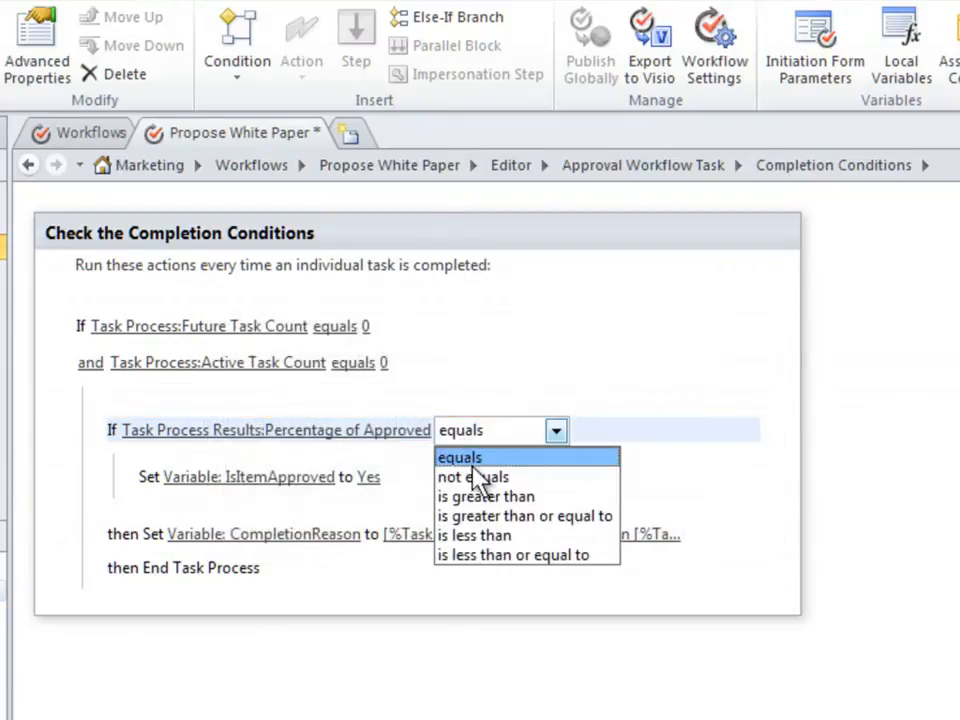
{"action": "left_click", "coordinate": [486, 497]}
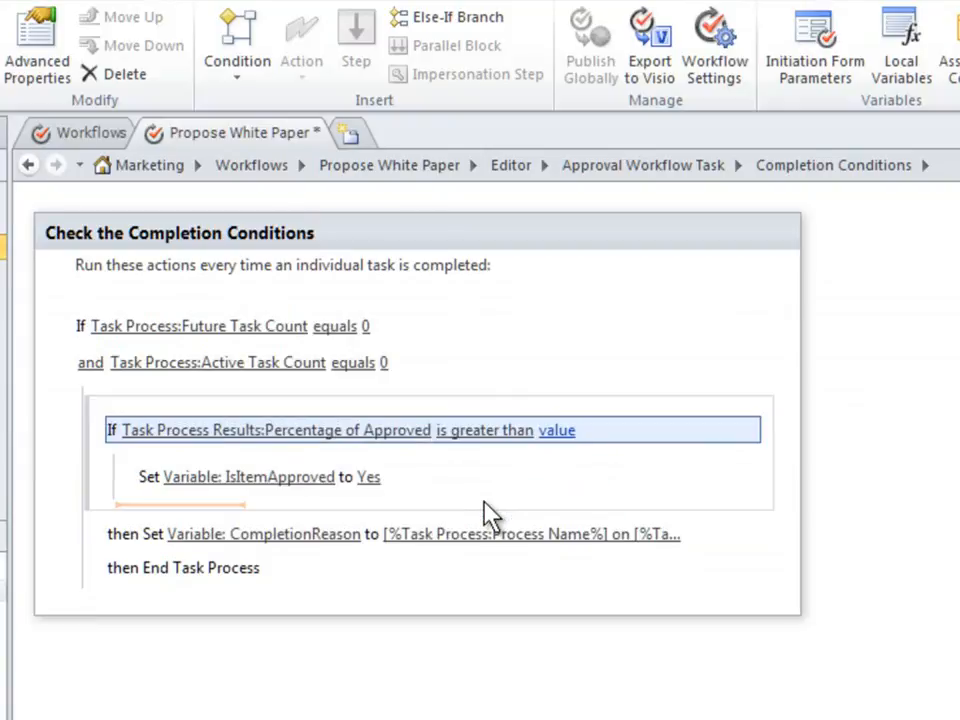
{"action": "left_click", "coordinate": [557, 430]}
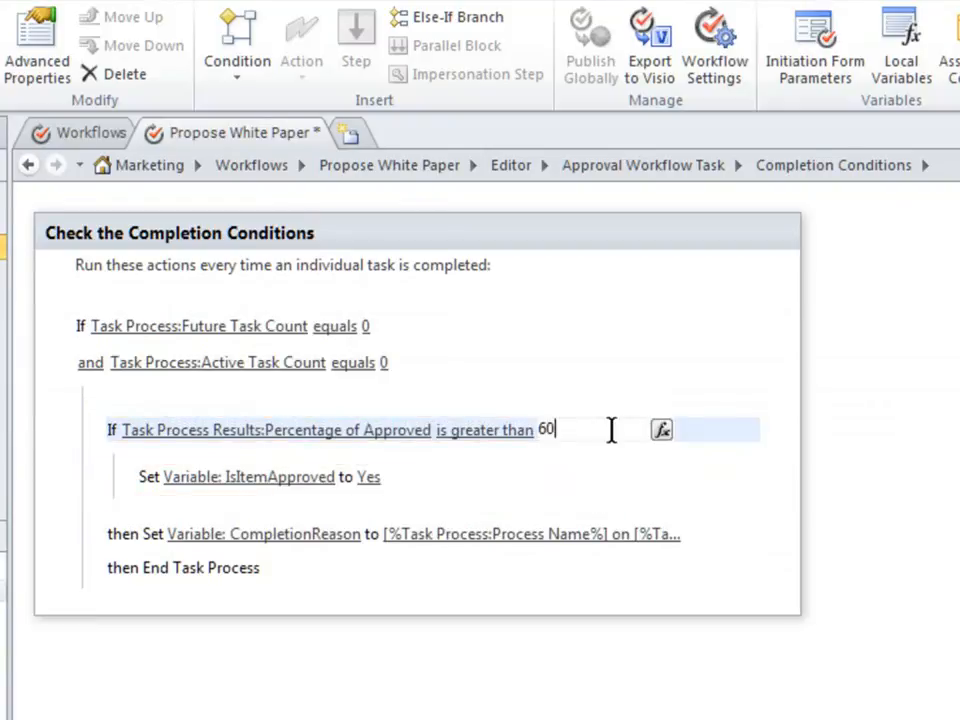
{"action": "left_click", "coordinate": [553, 662]}
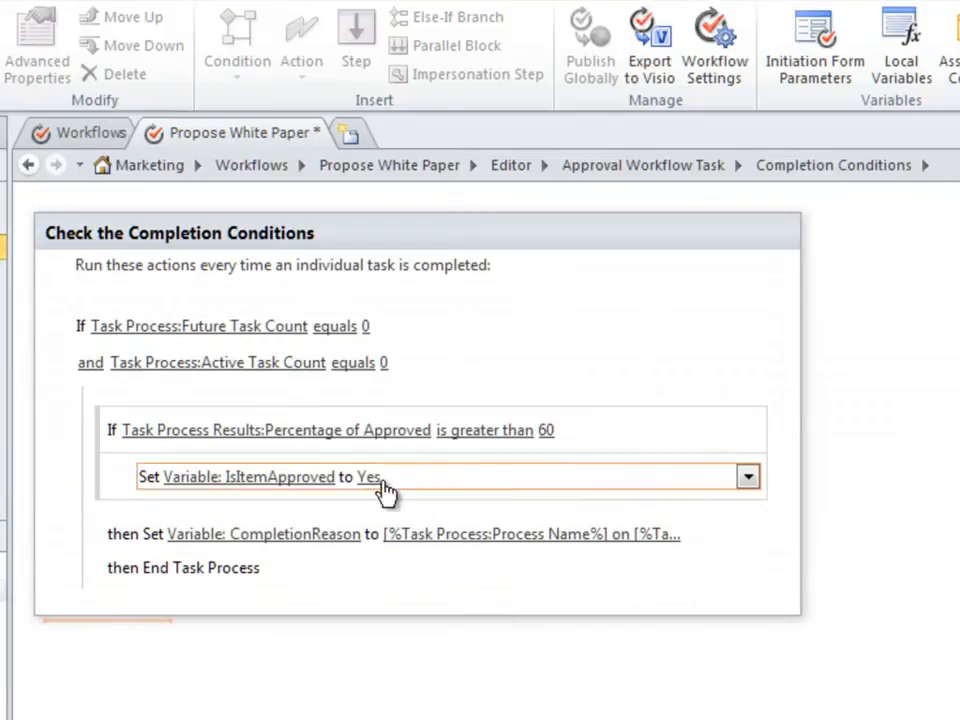
{"action": "left_click", "coordinate": [28, 166]}
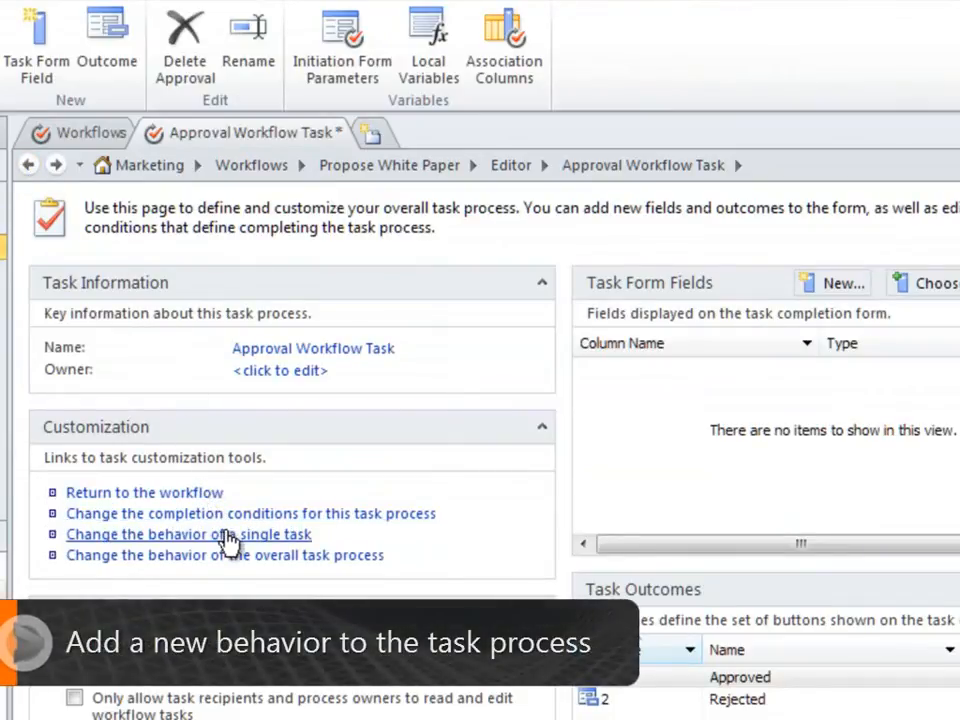
In the overall task process behaviors, add a Create List Item action after the Approved workflow status under When the Task Process Completes
{"action": "left_click", "coordinate": [281, 568]}
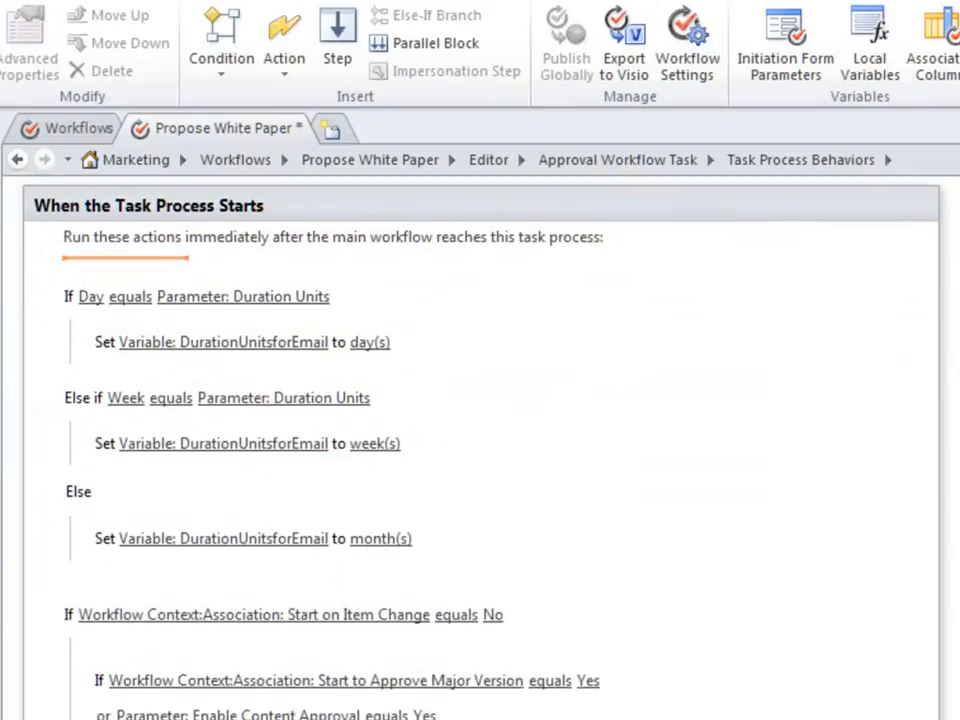
{"action": "scroll", "coordinate": [480, 450], "scroll_direction": "down", "scroll_amount": 5}
{"action": "scroll", "coordinate": [480, 450], "scroll_direction": "down", "scroll_amount": 7}
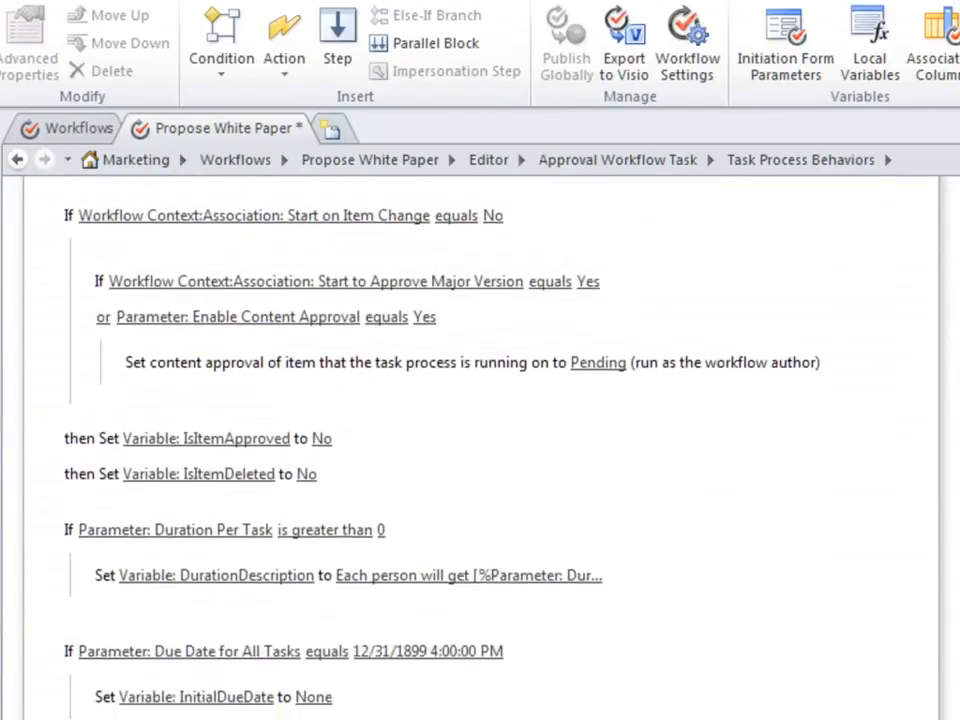
{"action": "scroll", "coordinate": [480, 450], "scroll_direction": "down", "scroll_amount": 8}
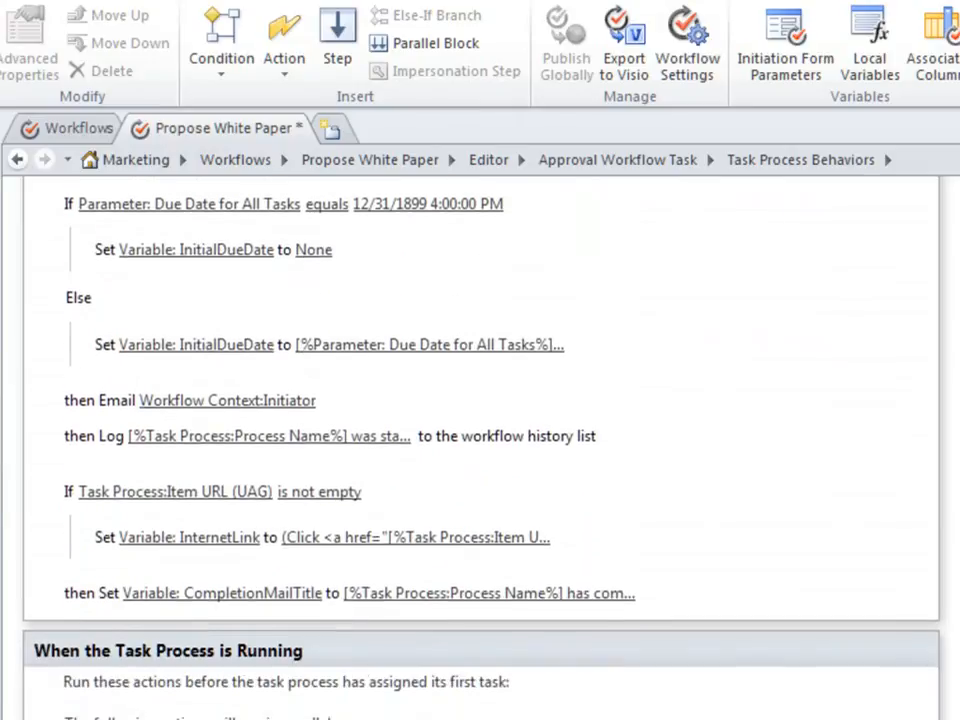
{"action": "scroll", "coordinate": [480, 450], "scroll_direction": "down", "scroll_amount": 2}
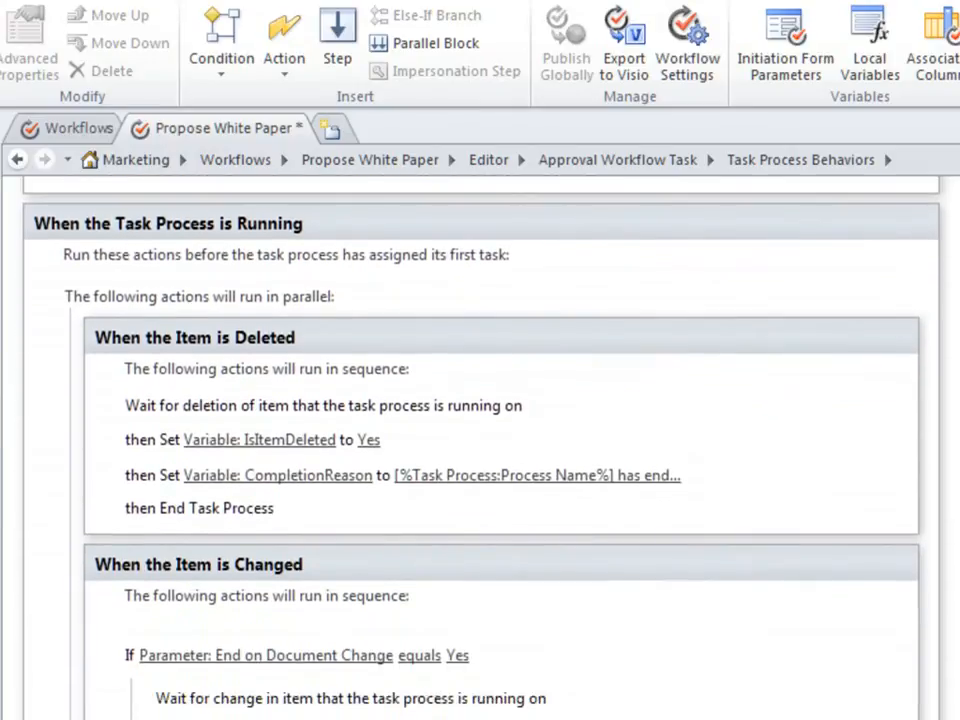
{"action": "scroll", "coordinate": [480, 450], "scroll_direction": "down", "scroll_amount": 6}
{"action": "scroll", "coordinate": [480, 450], "scroll_direction": "down", "scroll_amount": 4}
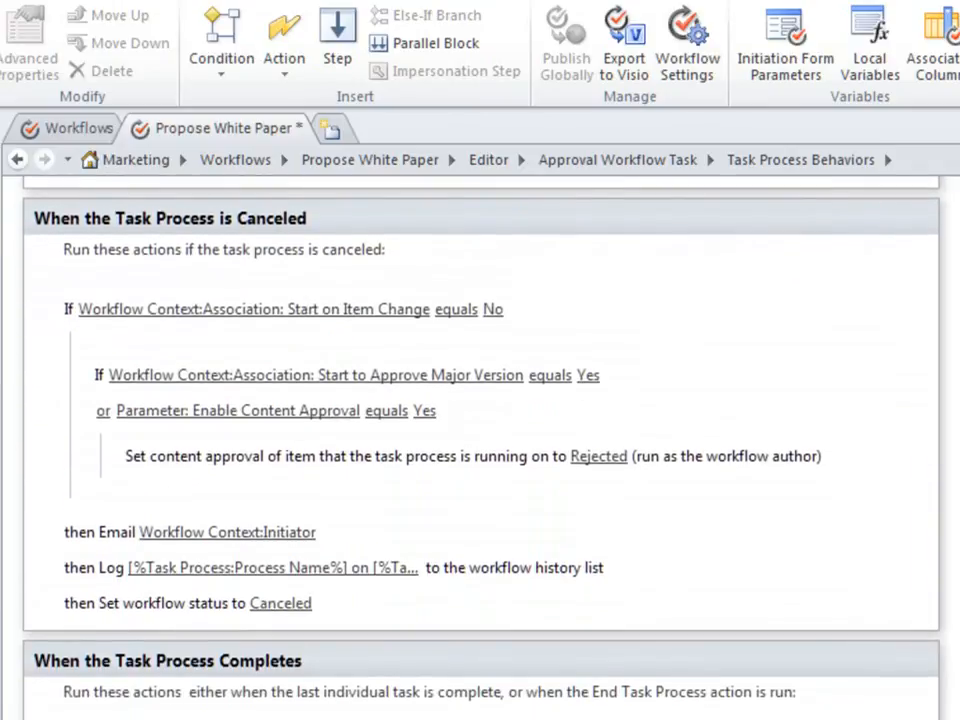
{"action": "scroll", "coordinate": [480, 450], "scroll_direction": "down", "scroll_amount": 5}
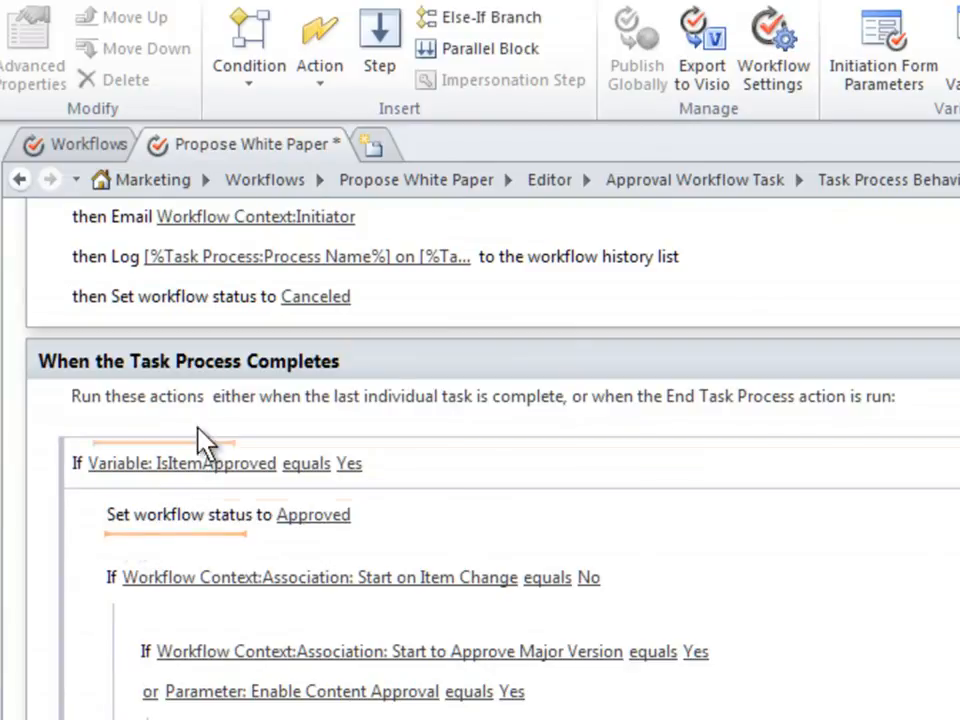
{"action": "left_click", "coordinate": [322, 88]}
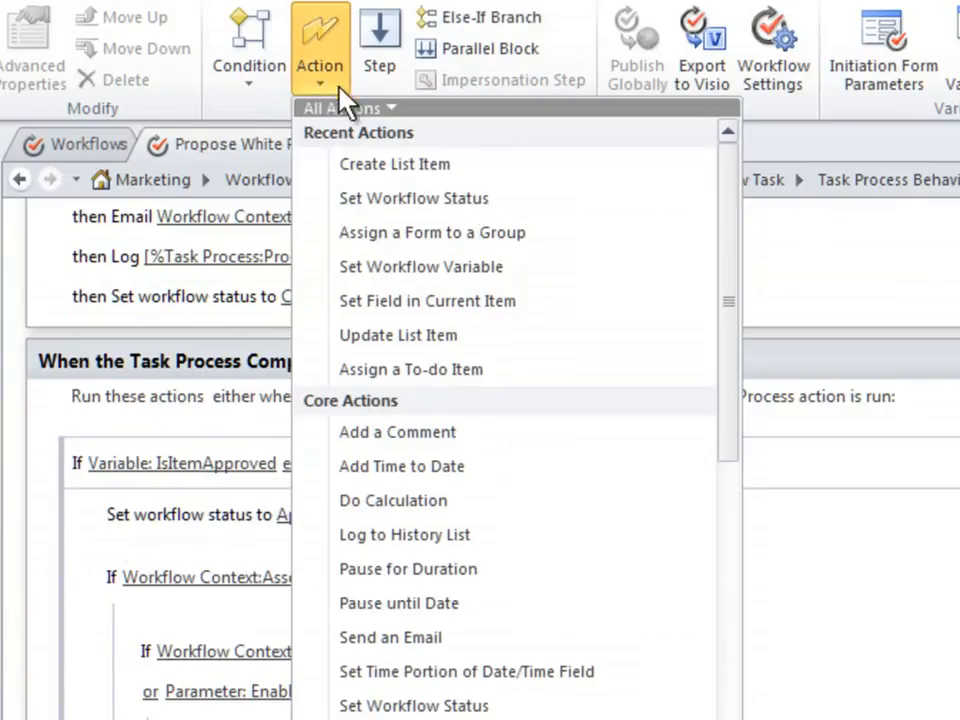
{"action": "left_click_drag", "start_coordinate": [735, 317], "coordinate": [731, 554]}
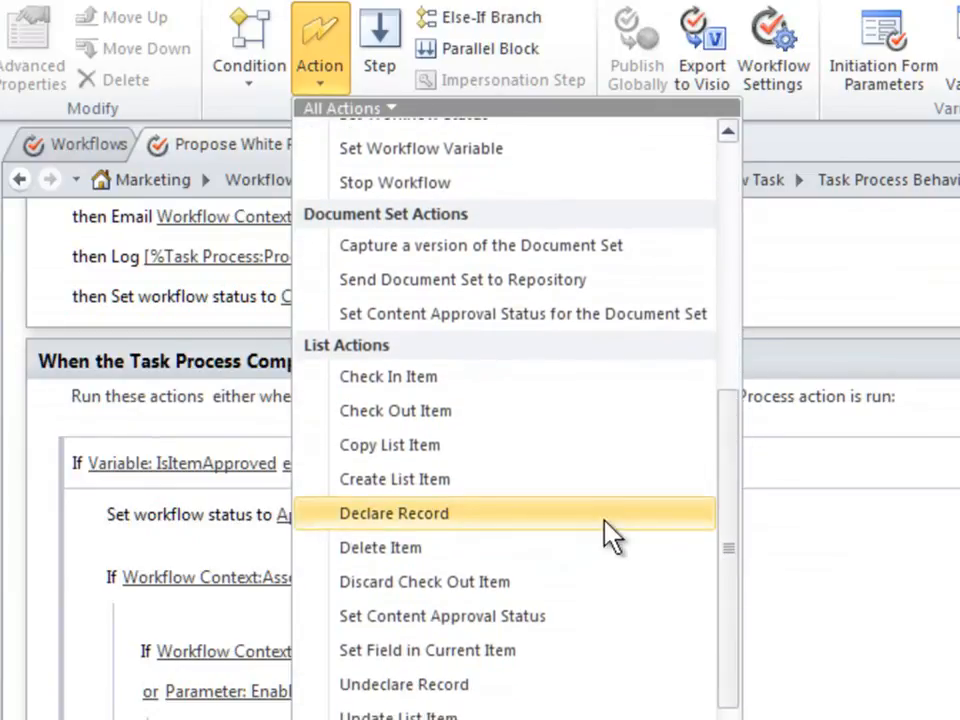
{"action": "left_click", "coordinate": [401, 480]}
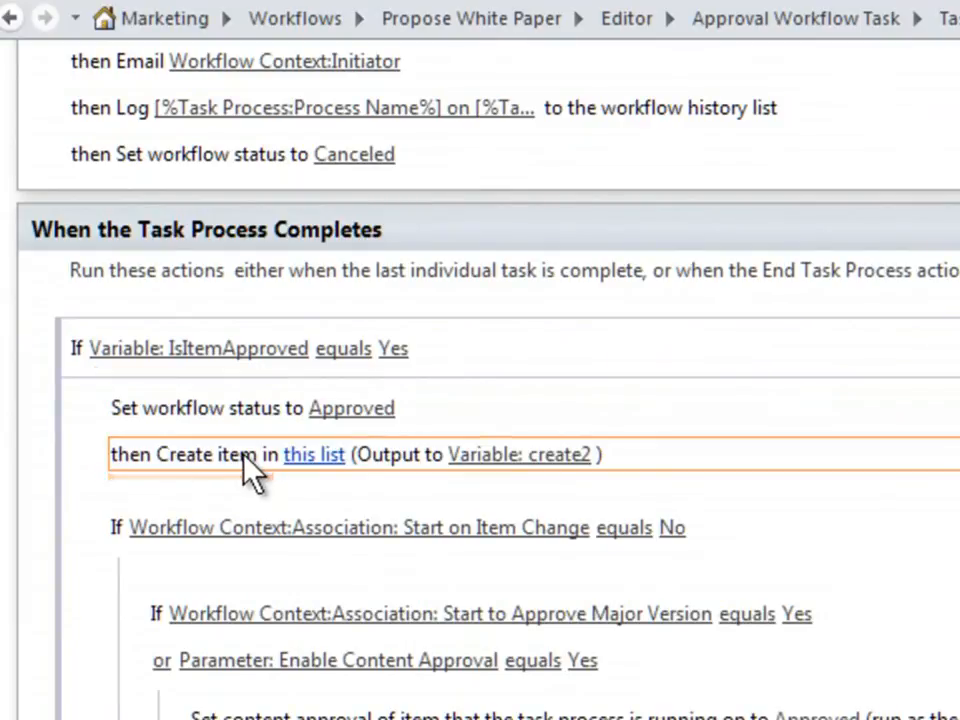
Set the new Create item action's target list to White Papers
{"action": "left_click", "coordinate": [316, 455]}
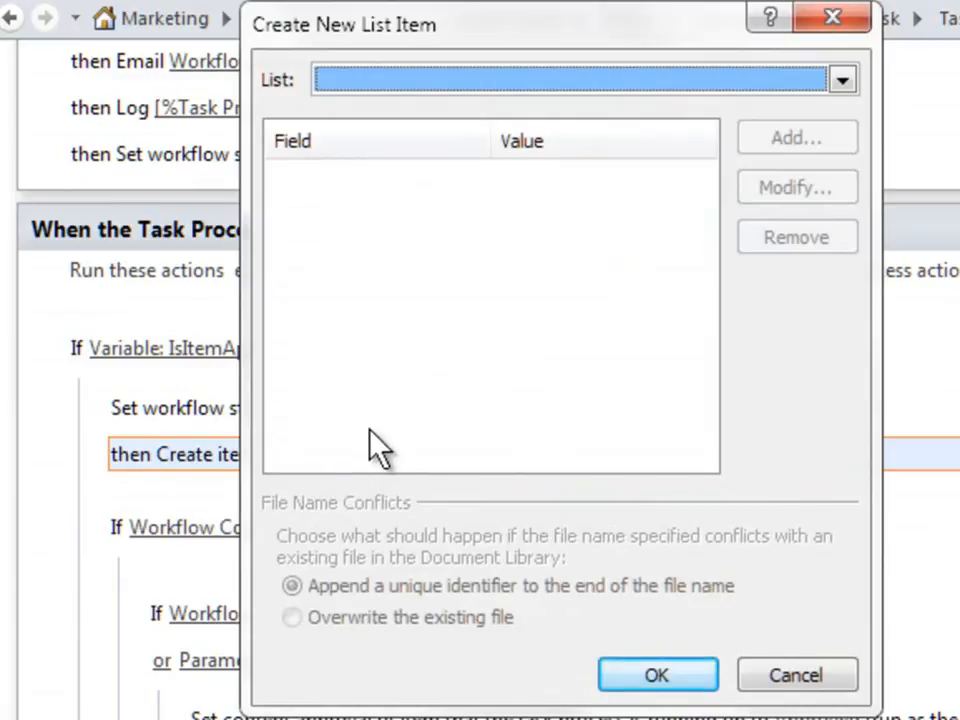
{"action": "left_click", "coordinate": [842, 82]}
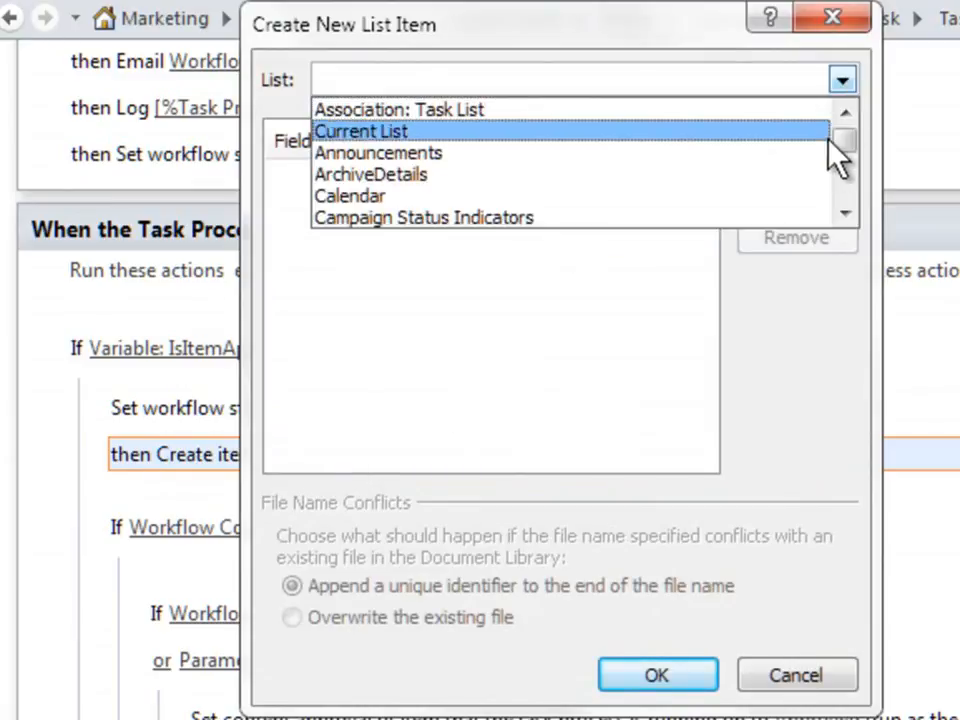
{"action": "left_click", "coordinate": [845, 212]}
{"action": "left_click", "coordinate": [845, 212]}
{"action": "left_click", "coordinate": [845, 212]}
{"action": "left_click", "coordinate": [845, 212]}
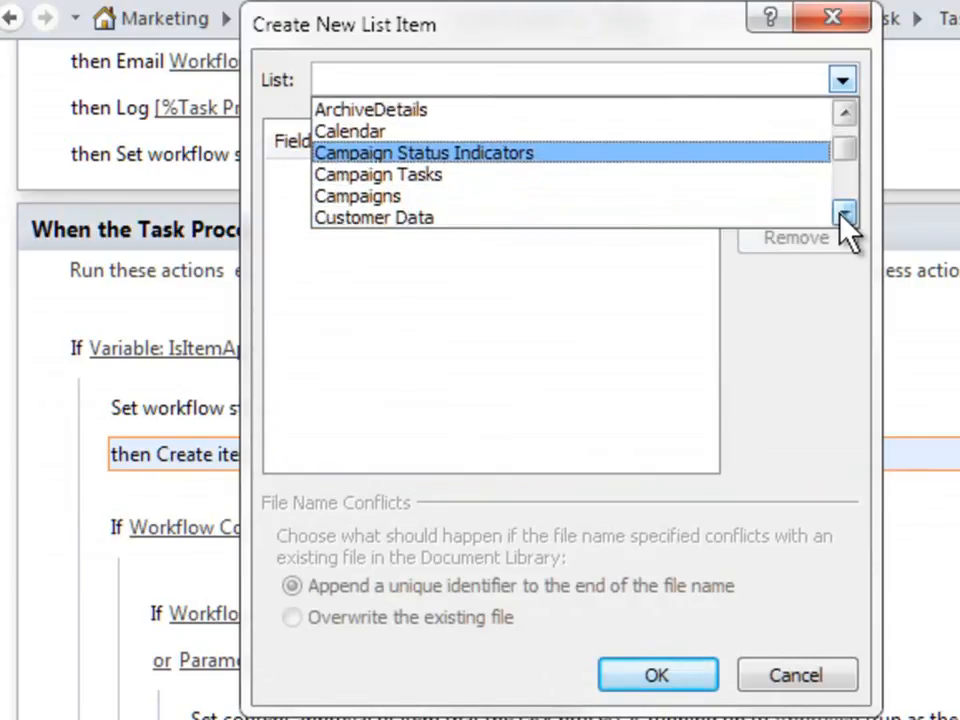
{"action": "left_click", "coordinate": [845, 212]}
{"action": "left_click", "coordinate": [845, 212]}
{"action": "left_click", "coordinate": [845, 212]}
{"action": "left_click", "coordinate": [845, 212]}
{"action": "left_click", "coordinate": [845, 212]}
{"action": "left_click", "coordinate": [845, 212]}
{"action": "left_click", "coordinate": [845, 212]}
{"action": "left_click", "coordinate": [845, 212]}
{"action": "left_click", "coordinate": [845, 212]}
{"action": "left_click", "coordinate": [845, 212]}
{"action": "left_click", "coordinate": [845, 212]}
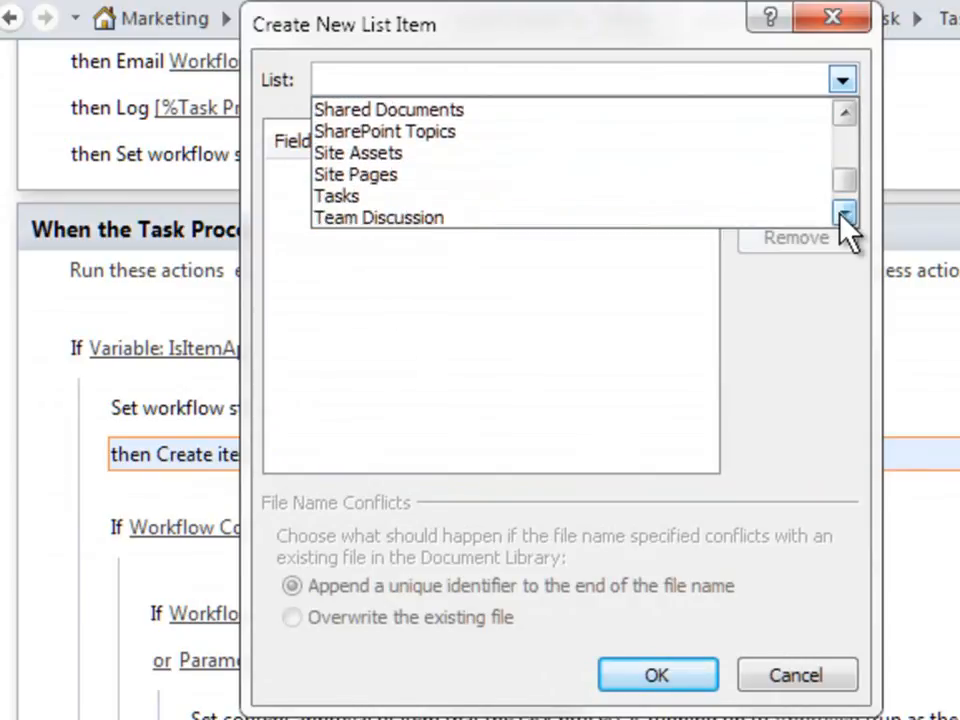
{"action": "left_click", "coordinate": [845, 212]}
{"action": "left_click", "coordinate": [845, 212]}
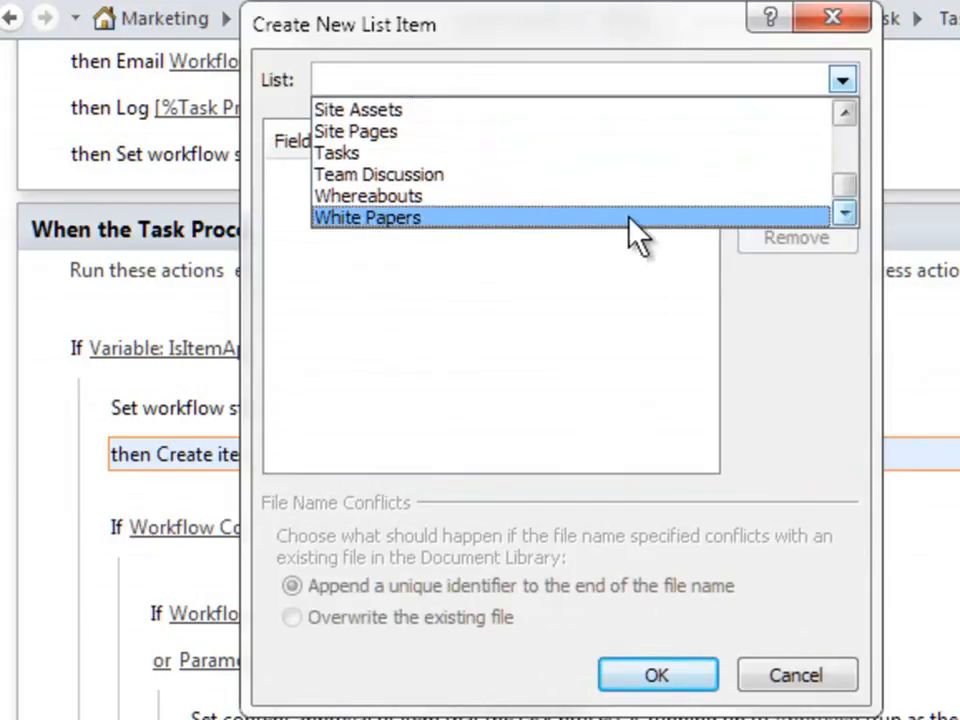
{"action": "left_click", "coordinate": [368, 217]}
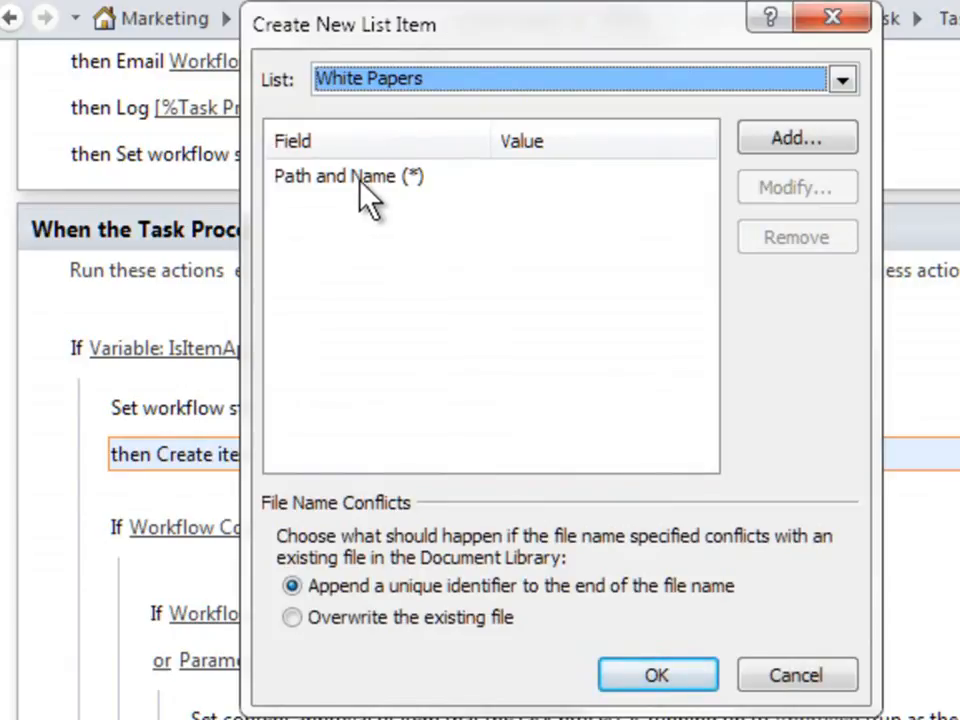
Assign the Path and Name field a Workflow Variables and Parameters lookup for Parameter: White Paper Title, returned As String
{"action": "left_click", "coordinate": [358, 182]}
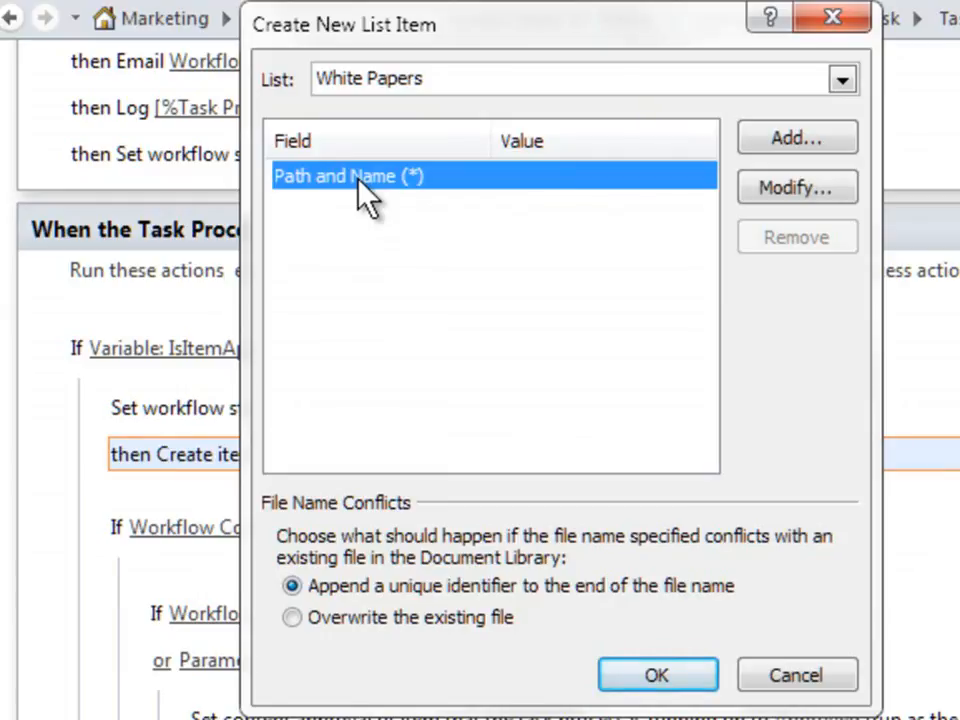
{"action": "left_click", "coordinate": [795, 190]}
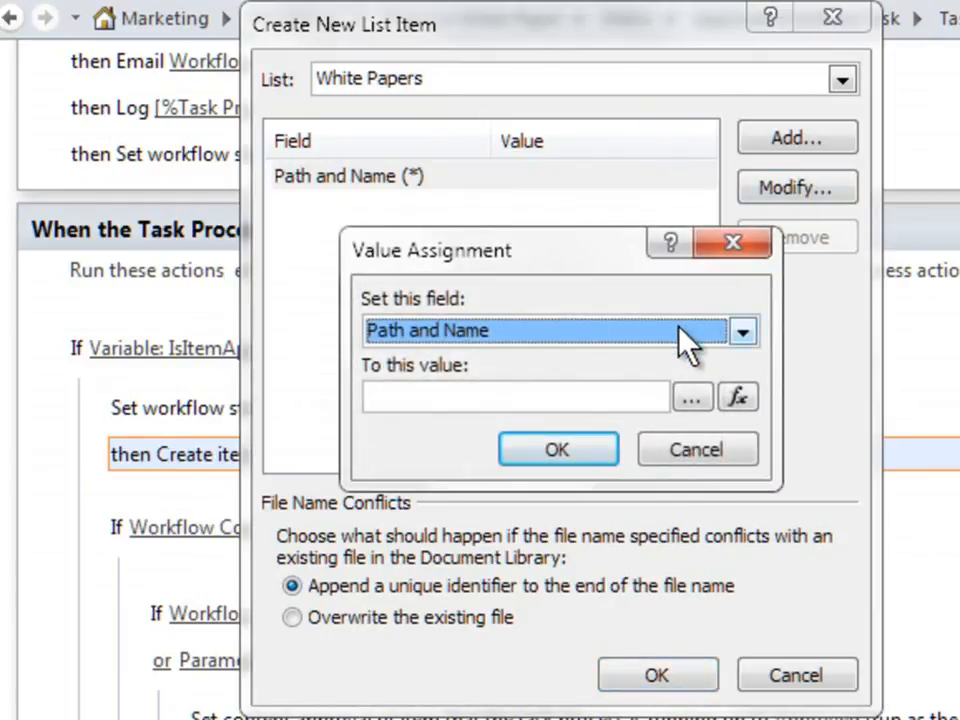
{"action": "left_click", "coordinate": [731, 396]}
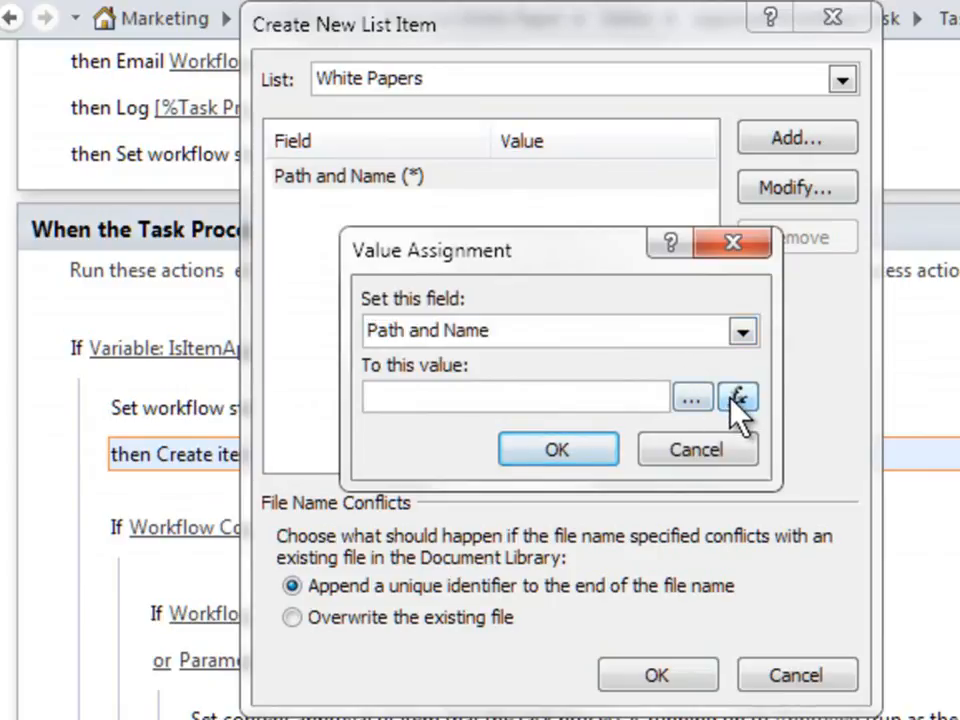
{"action": "left_click", "coordinate": [735, 346]}
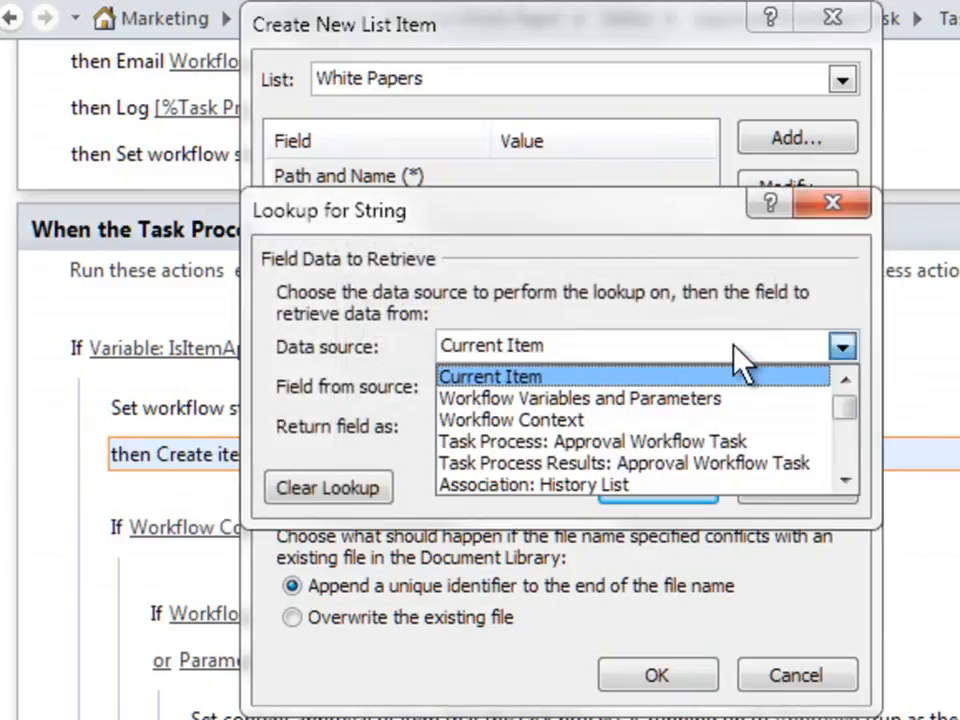
{"action": "left_click", "coordinate": [620, 402]}
{"action": "left_click", "coordinate": [625, 389]}
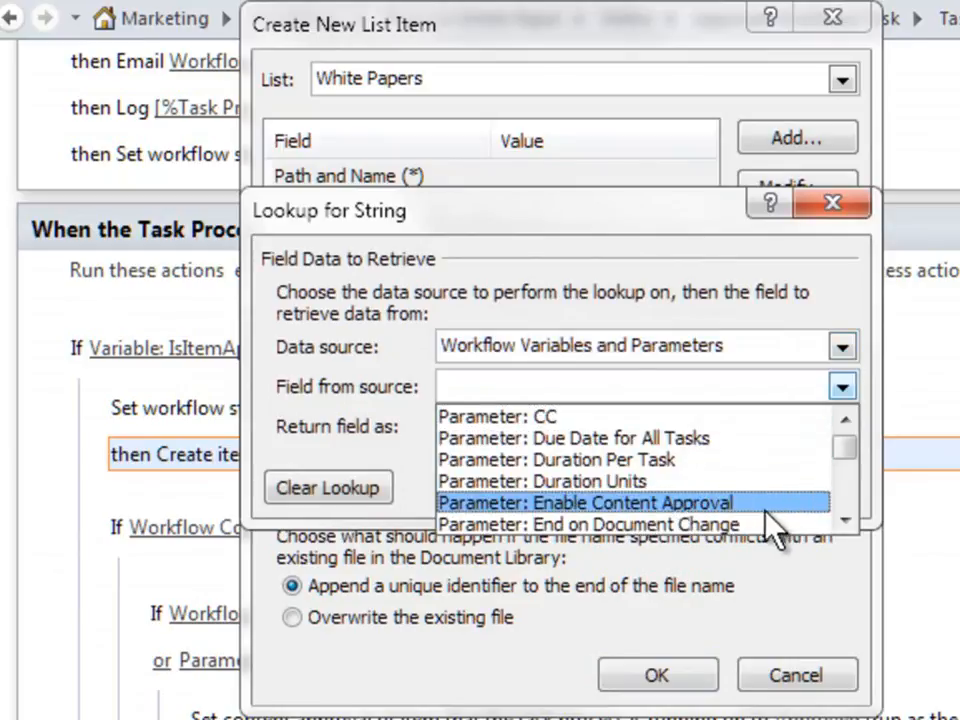
{"action": "left_click", "coordinate": [845, 519]}
{"action": "left_click", "coordinate": [845, 519]}
{"action": "left_click", "coordinate": [845, 519]}
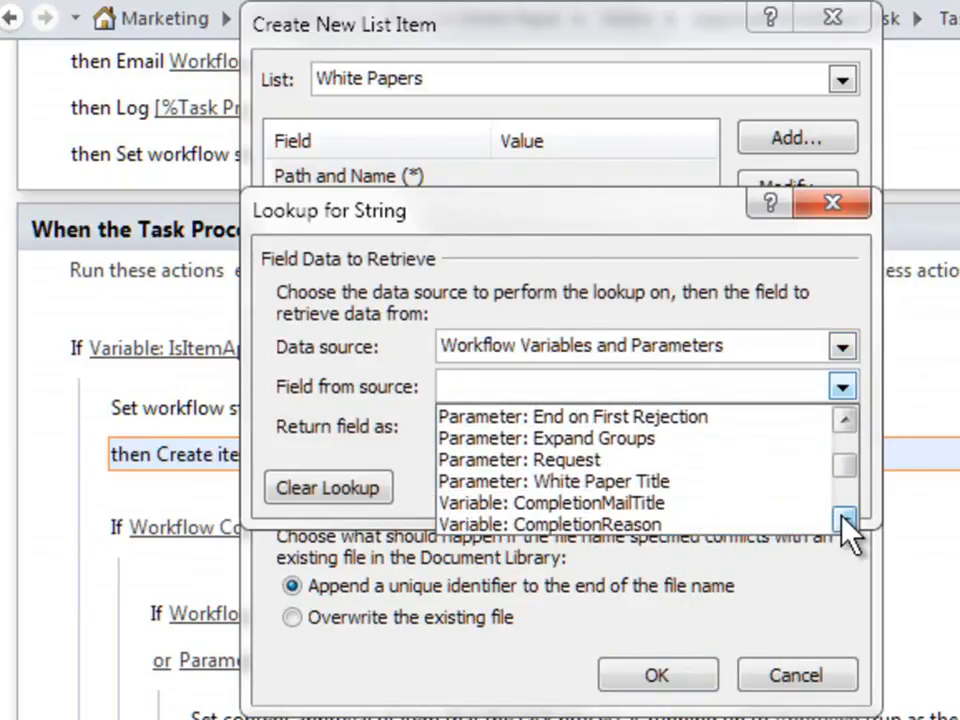
{"action": "left_click", "coordinate": [630, 482]}
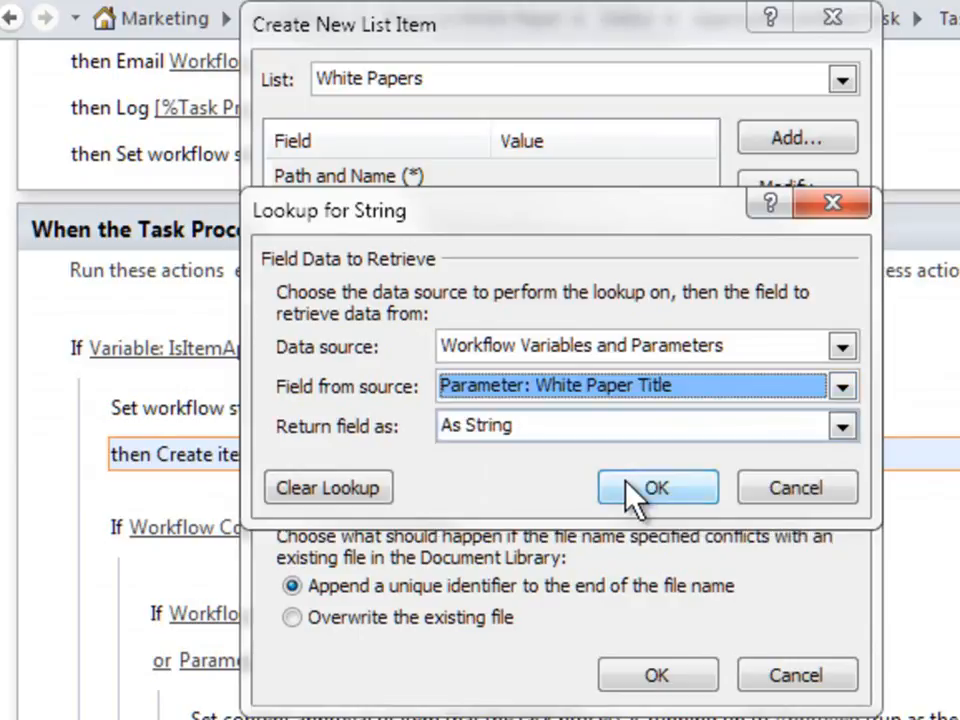
{"action": "left_click", "coordinate": [547, 434]}
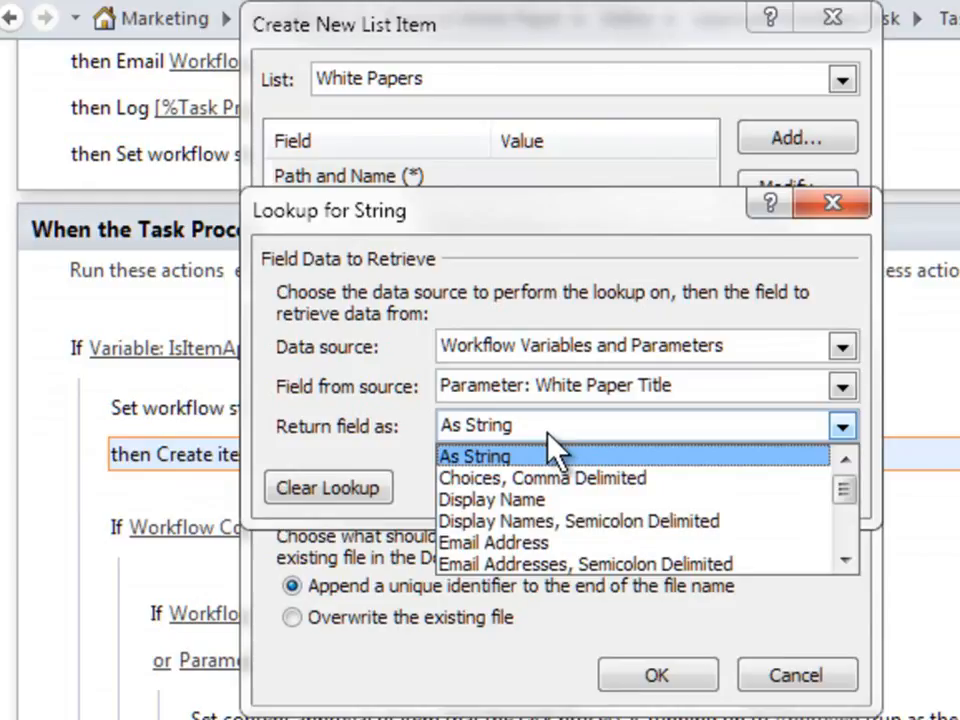
{"action": "left_click", "coordinate": [548, 434]}
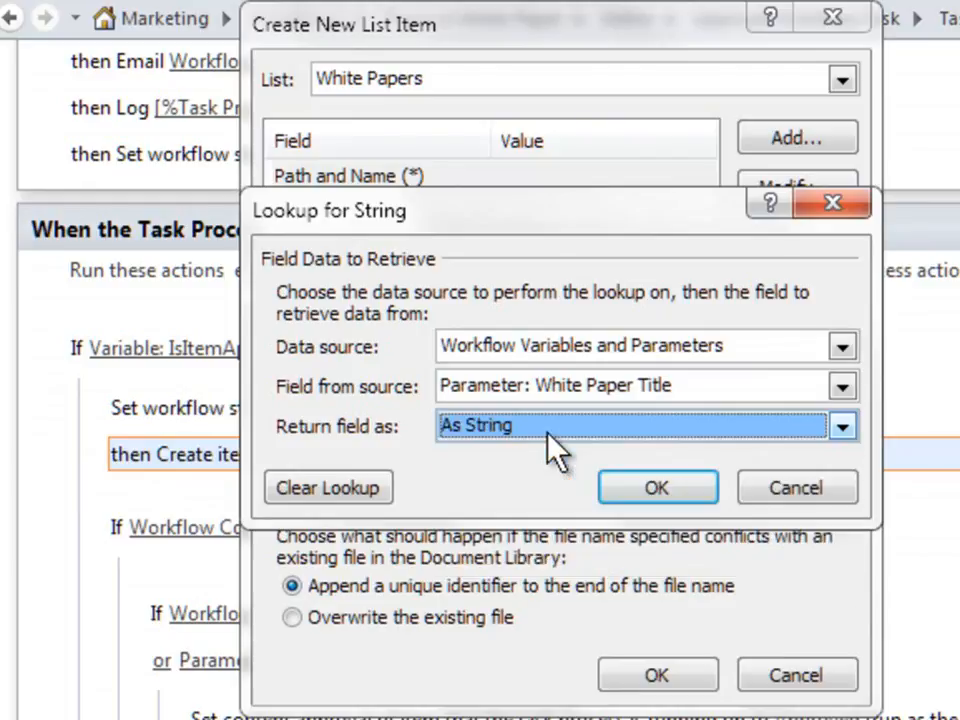
{"action": "left_click", "coordinate": [685, 492]}
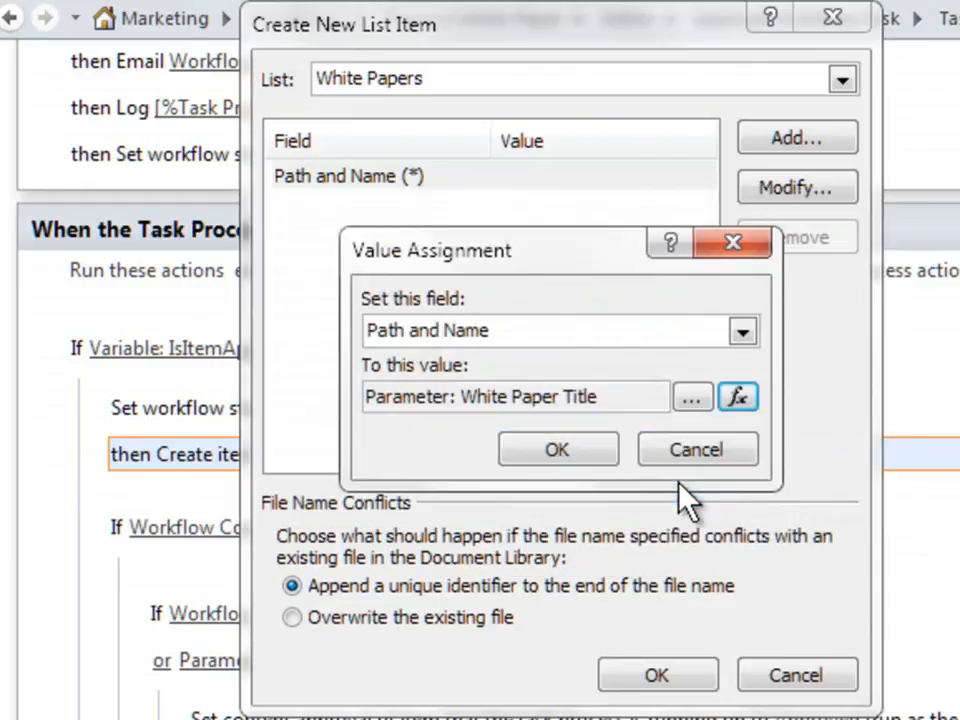
Confirm the Path and Name value assignment and accept the Create New List Item settings for the White Papers list
{"action": "left_click", "coordinate": [592, 455]}
{"action": "left_click", "coordinate": [641, 182]}
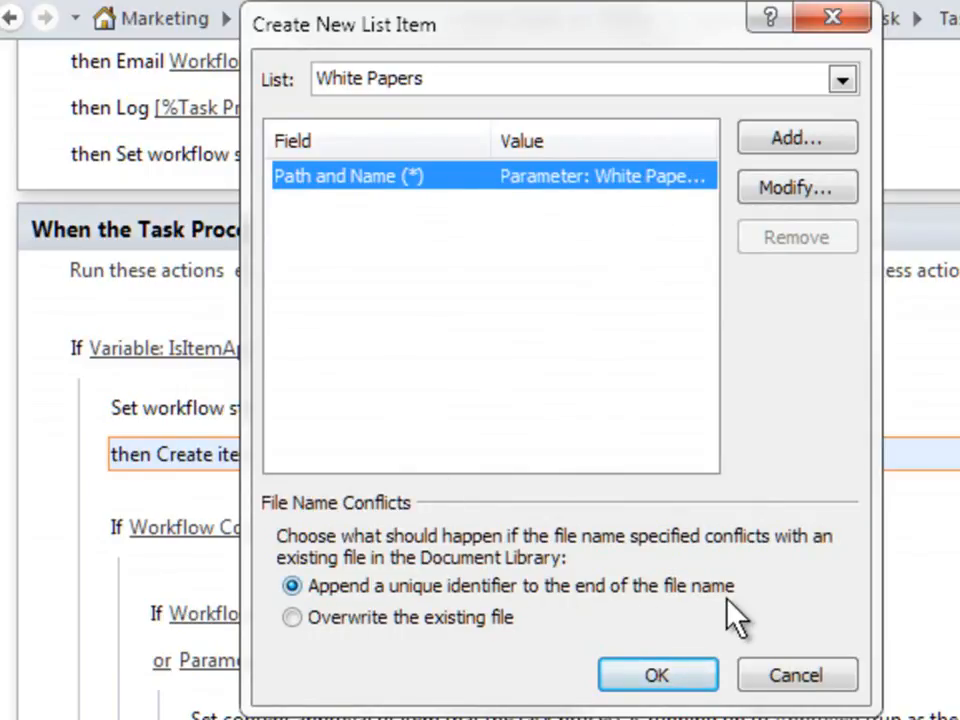
{"action": "left_click", "coordinate": [671, 668]}
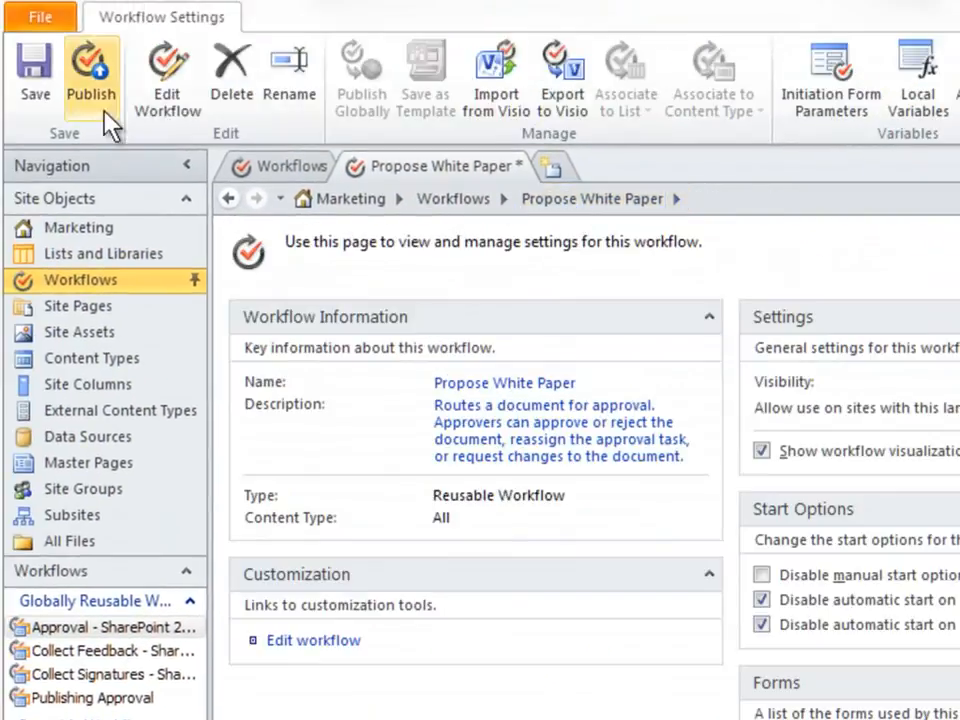
Save the Propose White Paper workflow and publish it to the Marketing site
{"action": "left_click", "coordinate": [38, 100]}
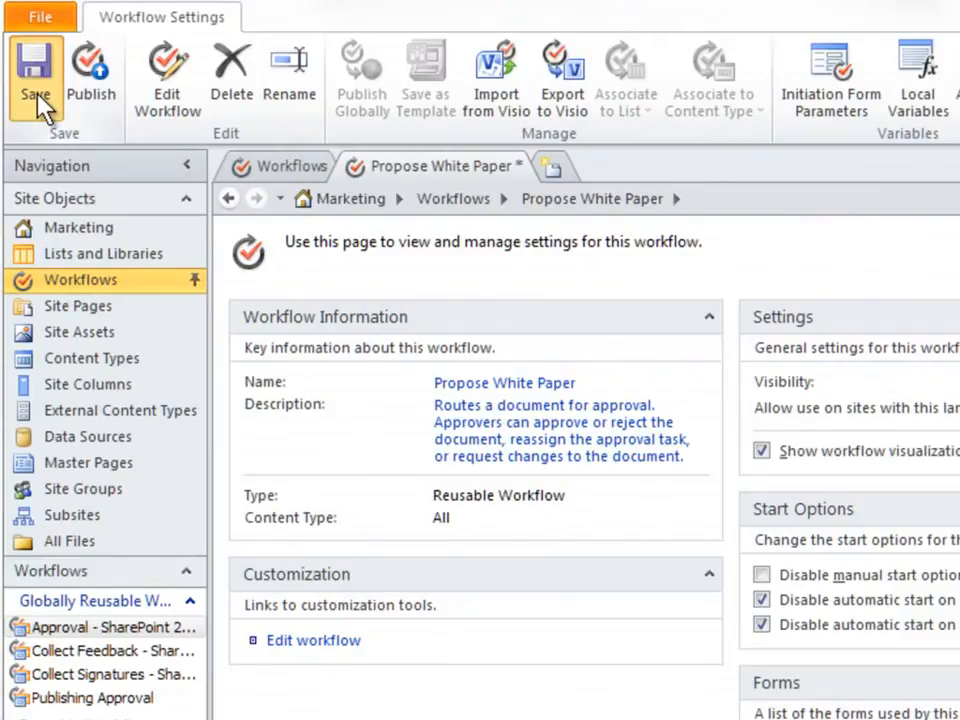
{"action": "left_click", "coordinate": [90, 114]}
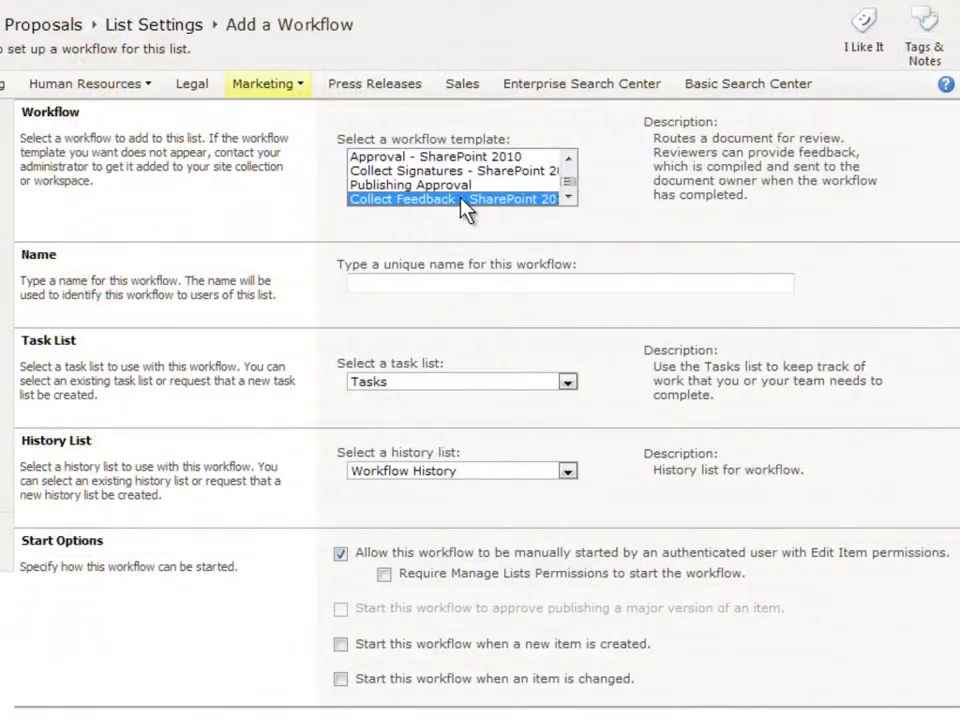
On the Proposals list's Add a Workflow page in the SharePoint site, choose the Propose White Paper template and begin entering the workflow's unique name
{"action": "left_click", "coordinate": [500, 185]}
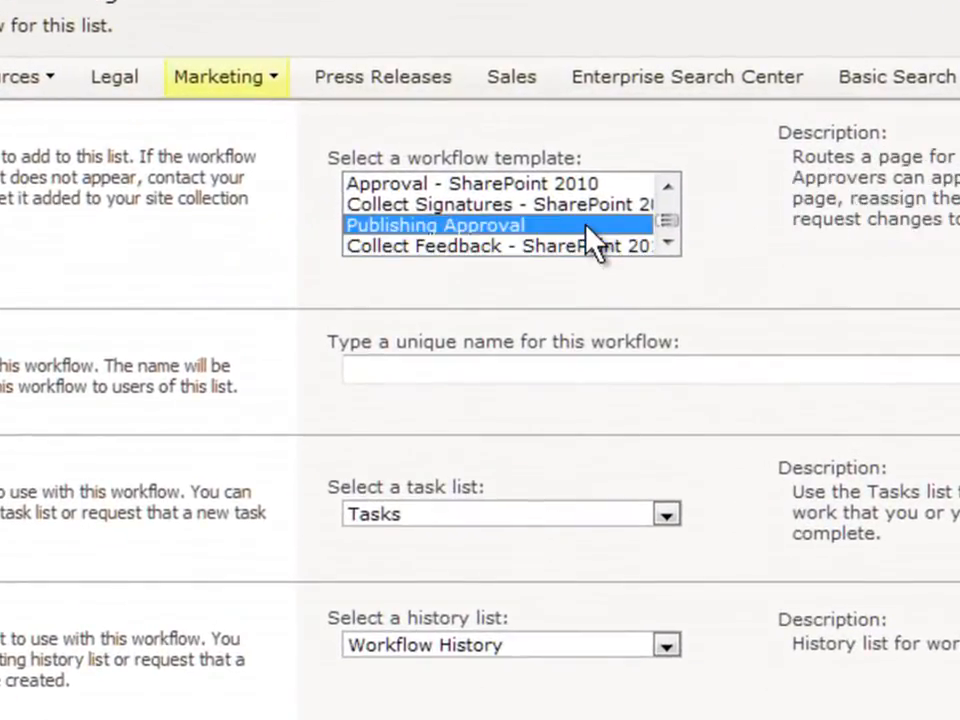
{"action": "key", "text": "Up"}
{"action": "key", "text": "Up"}
{"action": "key", "text": "Up"}
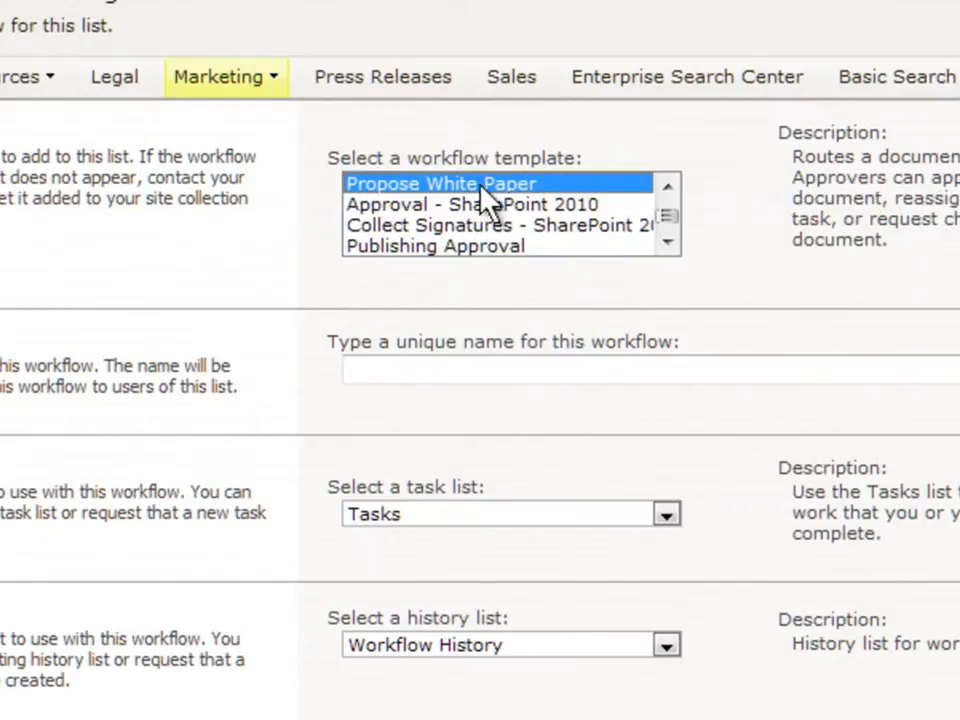
{"action": "left_click", "coordinate": [425, 369]}
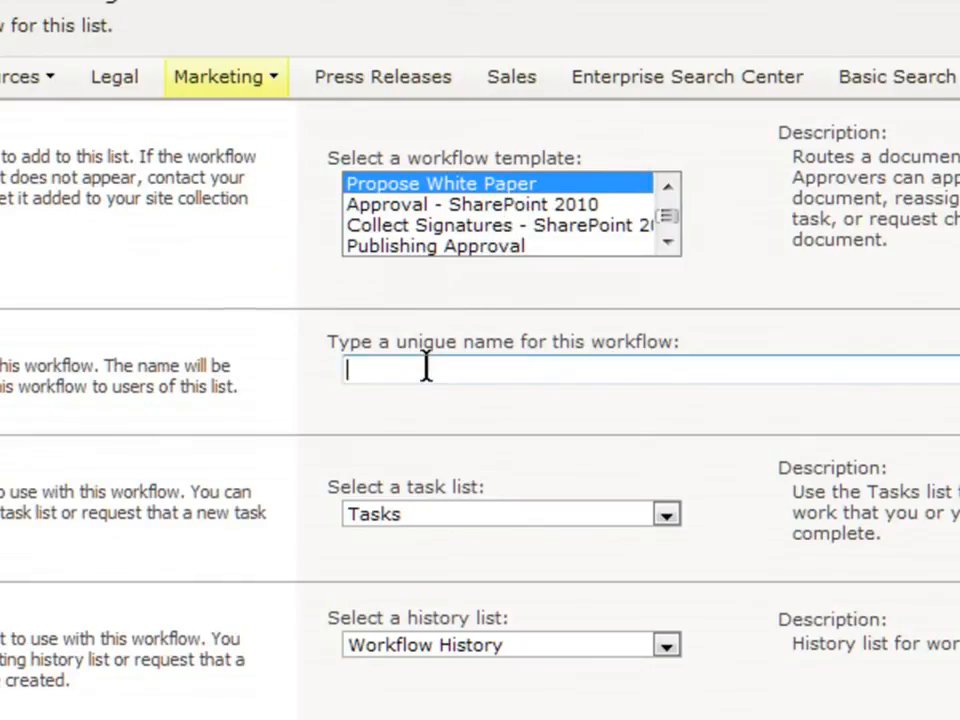